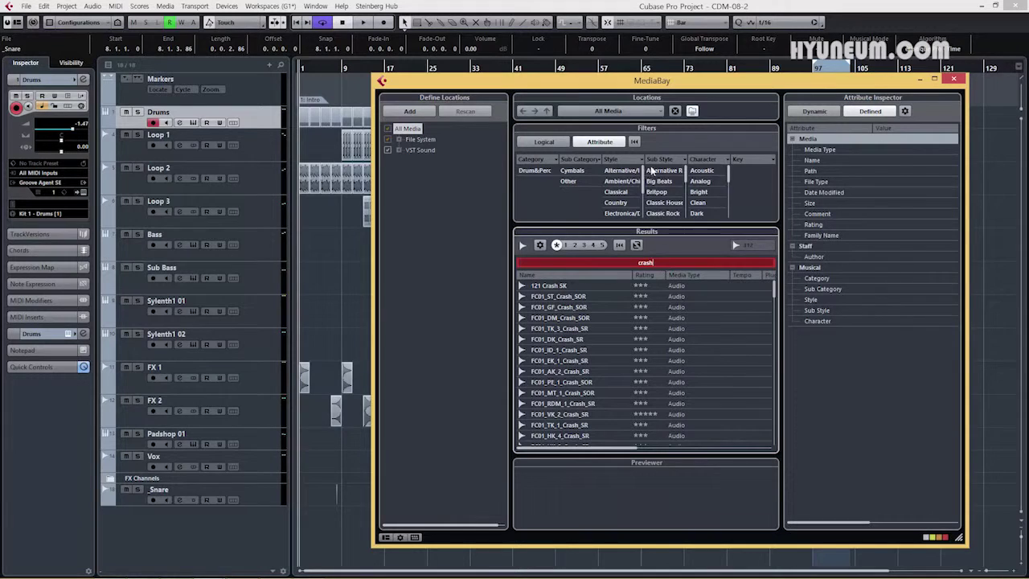
Audition several crash samples from different kits in the MediaBay search results.
click(596, 351)
scroll(603, 358, down, 4)
click(605, 361)
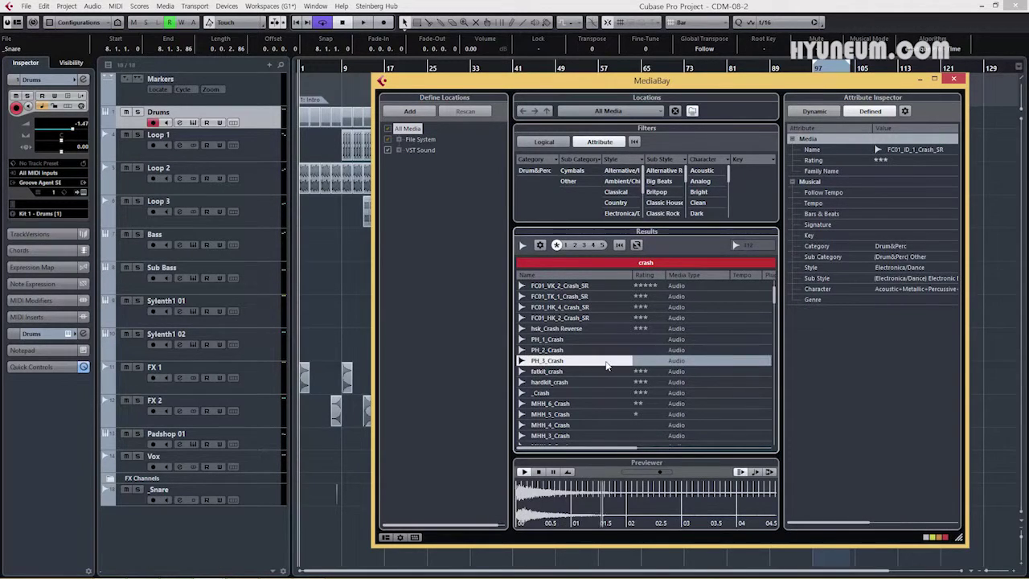
scroll(605, 363, down, 5)
scroll(605, 367, down, 5)
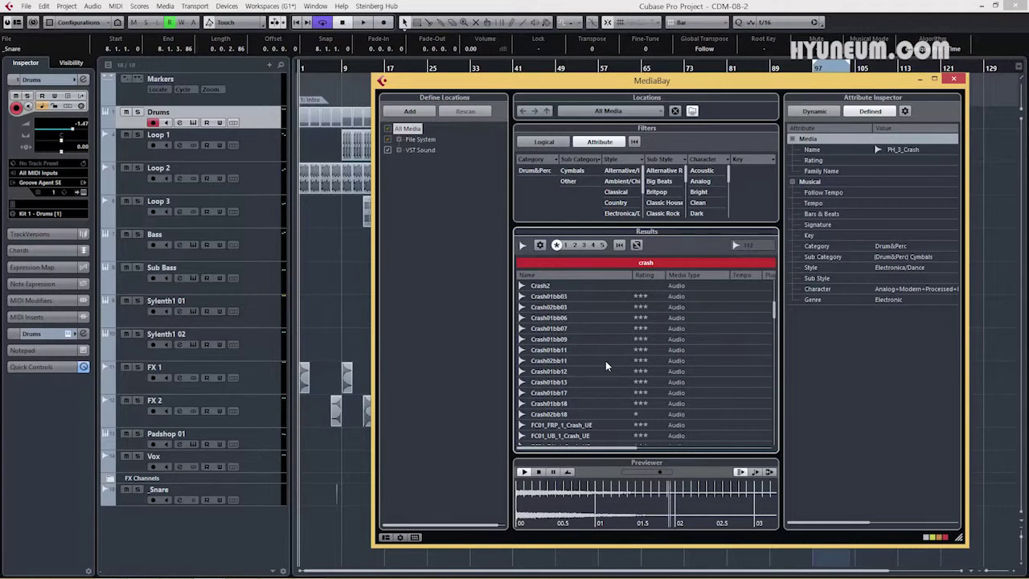
click(597, 288)
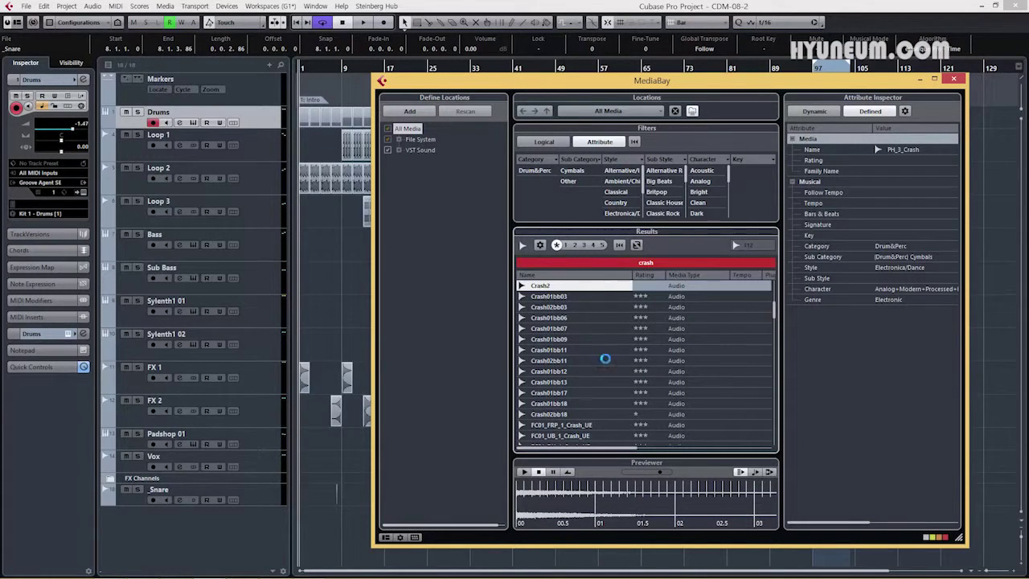
scroll(604, 376, down, 5)
click(606, 380)
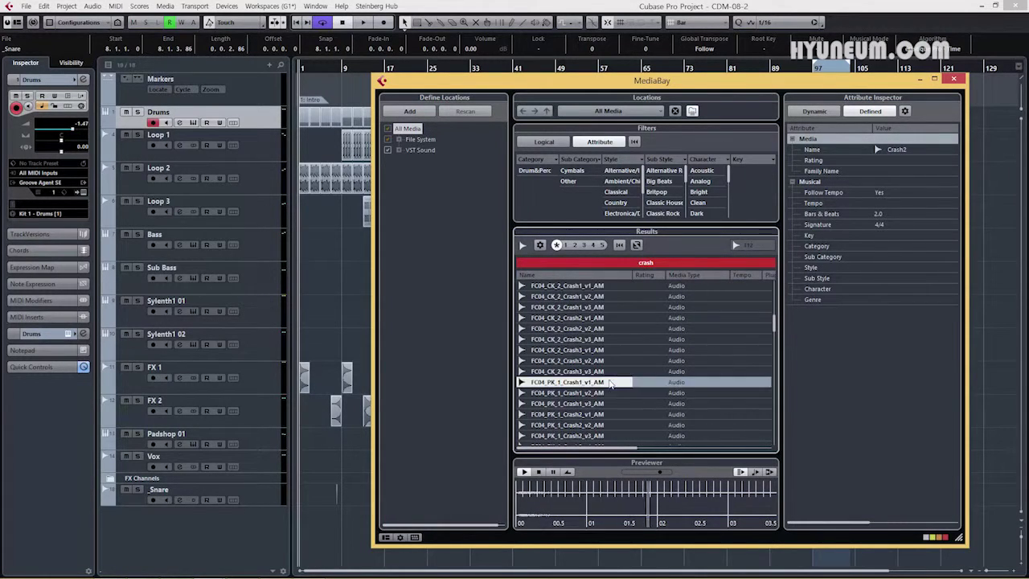
scroll(601, 386, down, 5)
click(600, 393)
scroll(600, 393, down, 5)
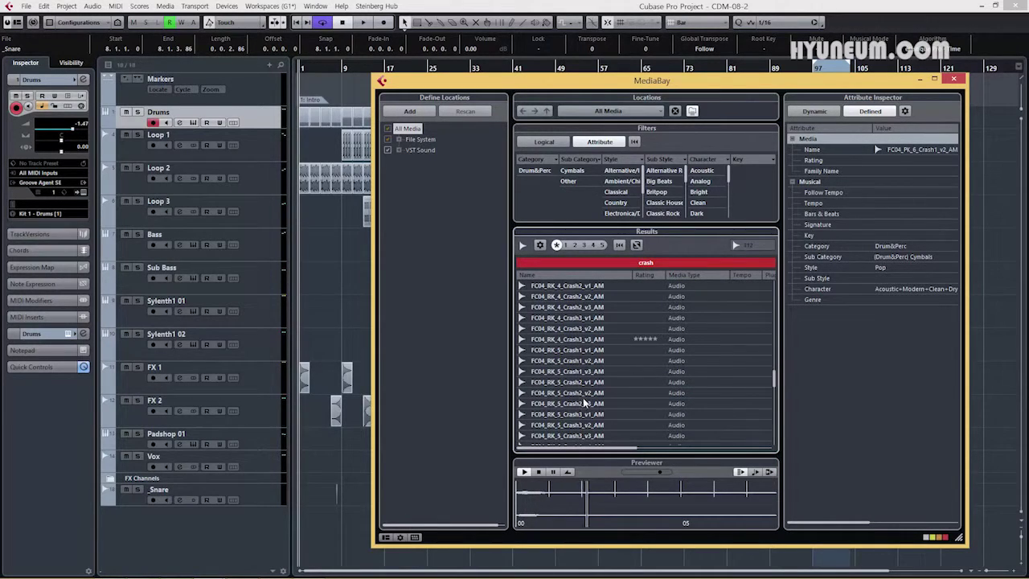
click(587, 402)
scroll(588, 402, down, 5)
scroll(587, 397, down, 5)
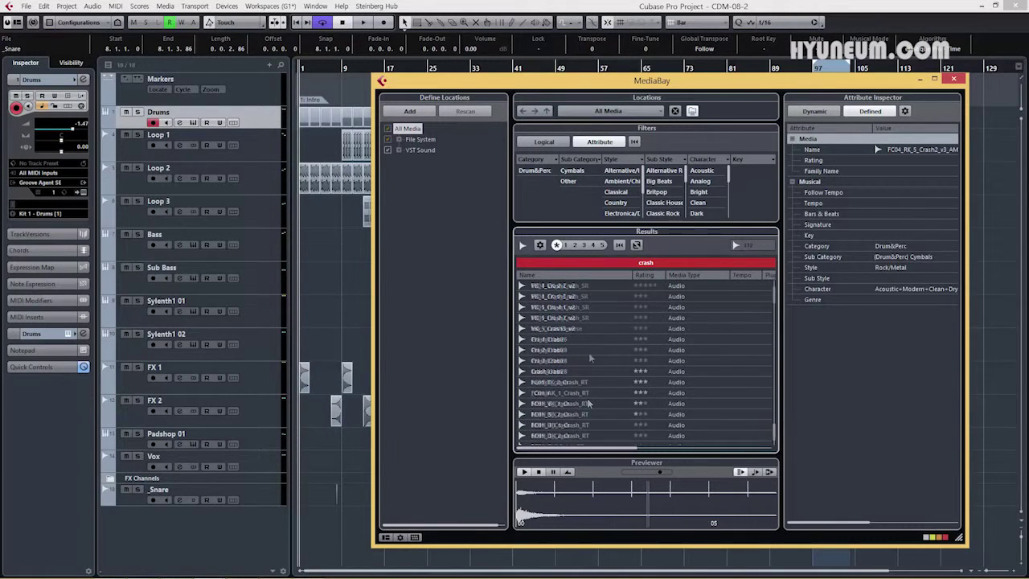
scroll(588, 352, up, 15)
Import the _Crash sample onto a new track below _Snare at bar 9, copying the file to the working directory.
click(540, 393)
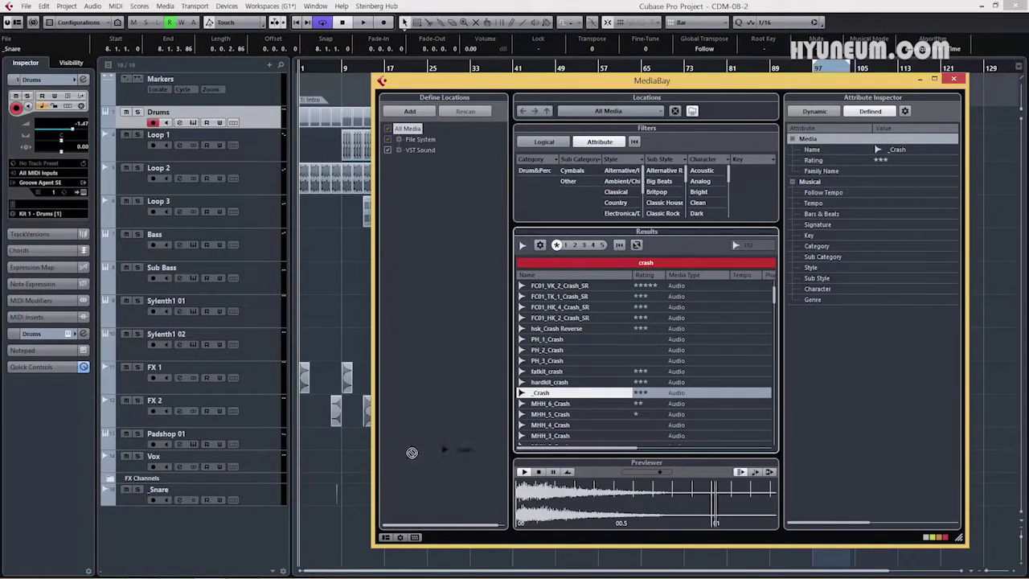
drag(540, 393, 343, 518)
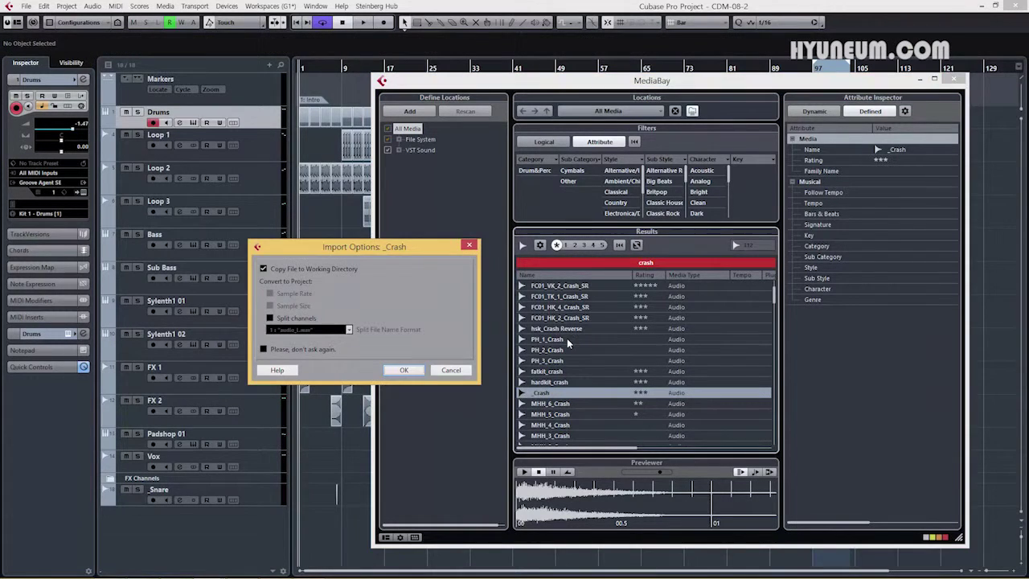
click(408, 371)
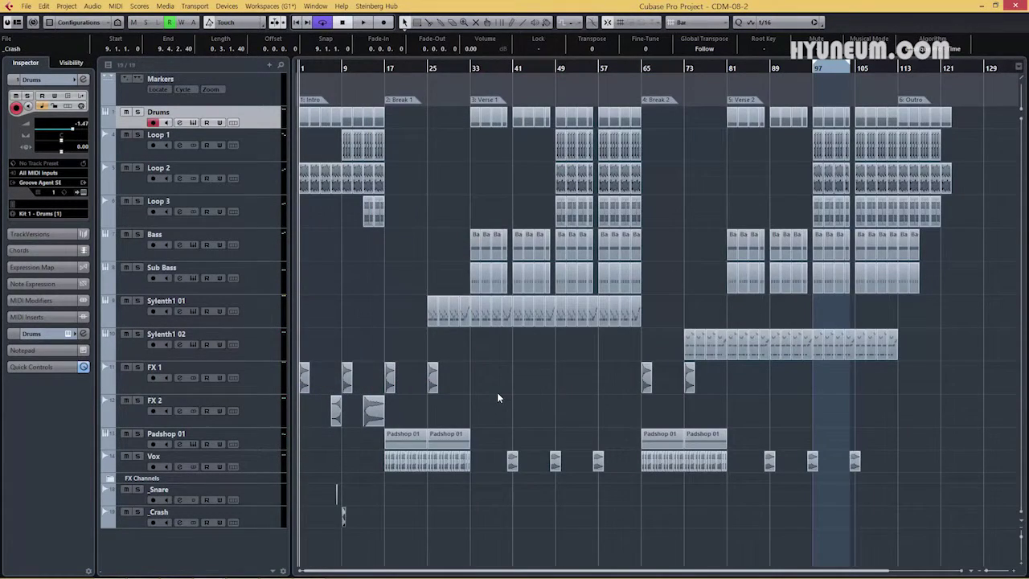
Move the snare event on the _Snare track from bar 8 to the start of bar 7.
drag(336, 66, 385, 198)
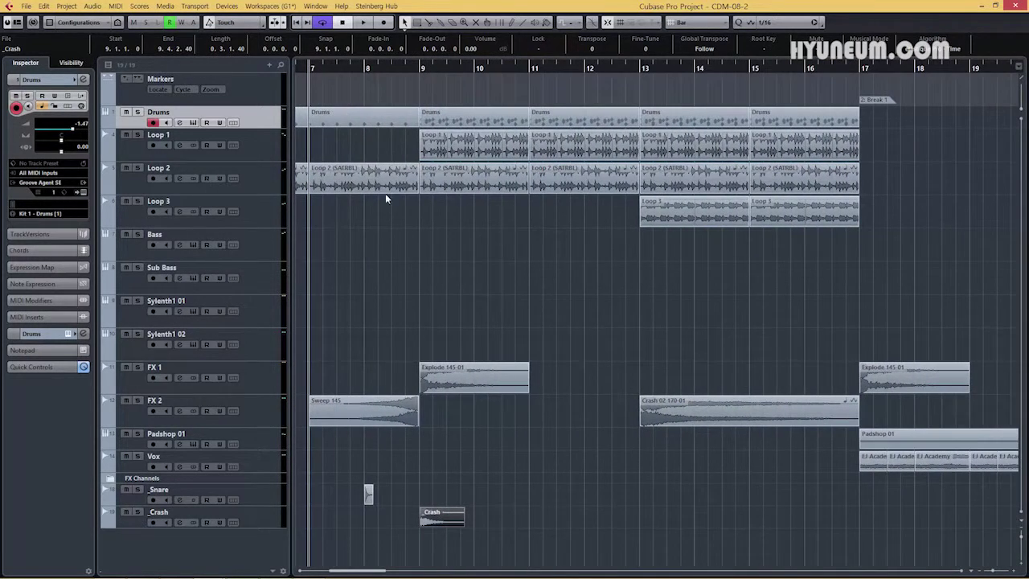
click(368, 496)
drag(348, 504, 318, 501)
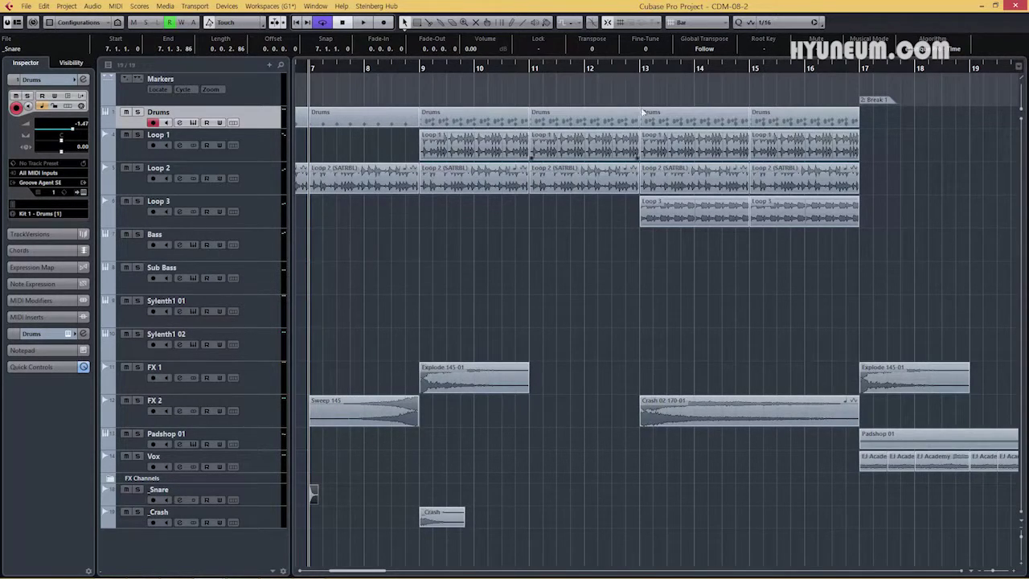
With the grid type set to Use Quantize, trim the snare event to a sixteenth note and repeat it to fill bar 7.
click(708, 24)
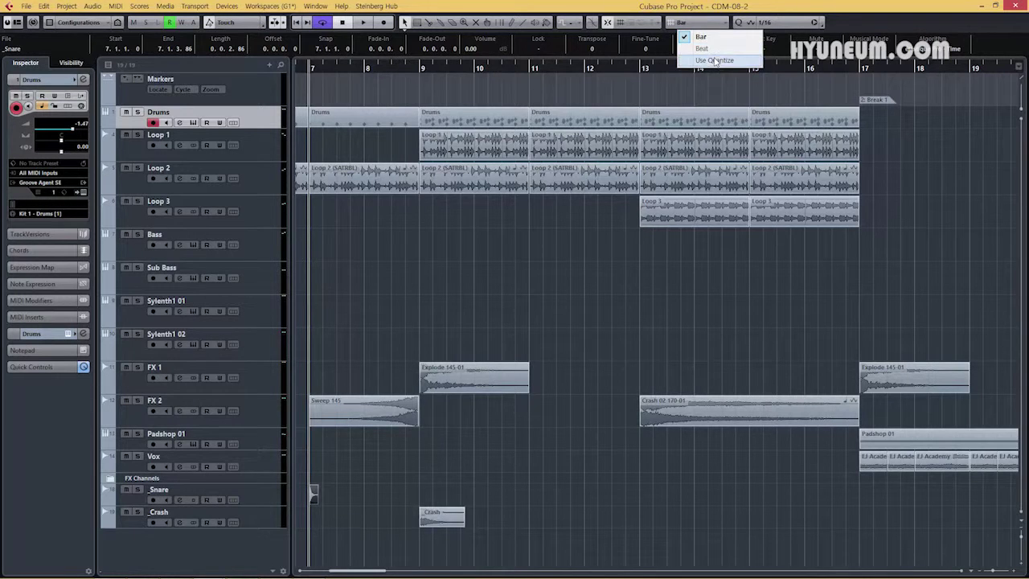
click(714, 61)
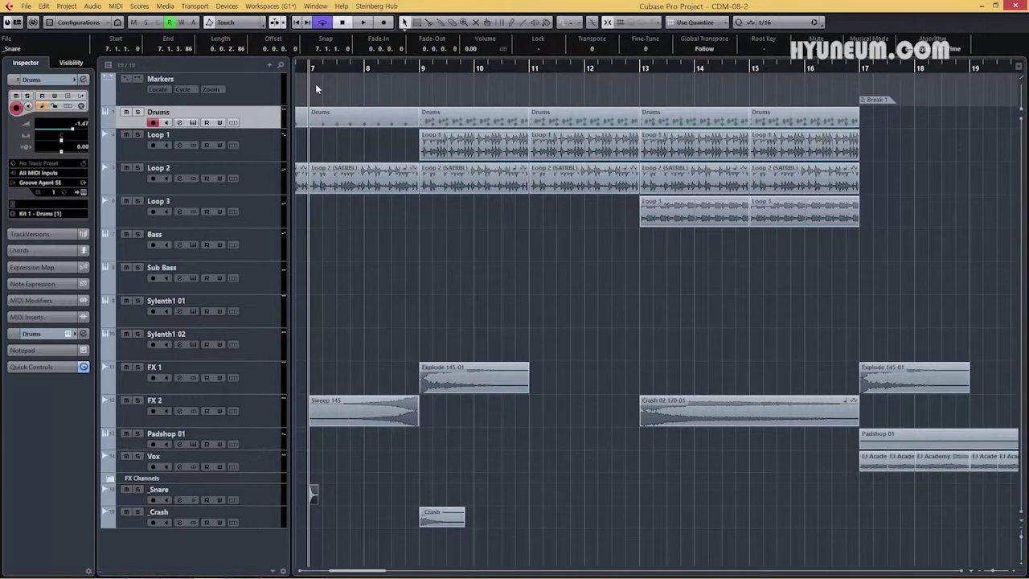
key(h)
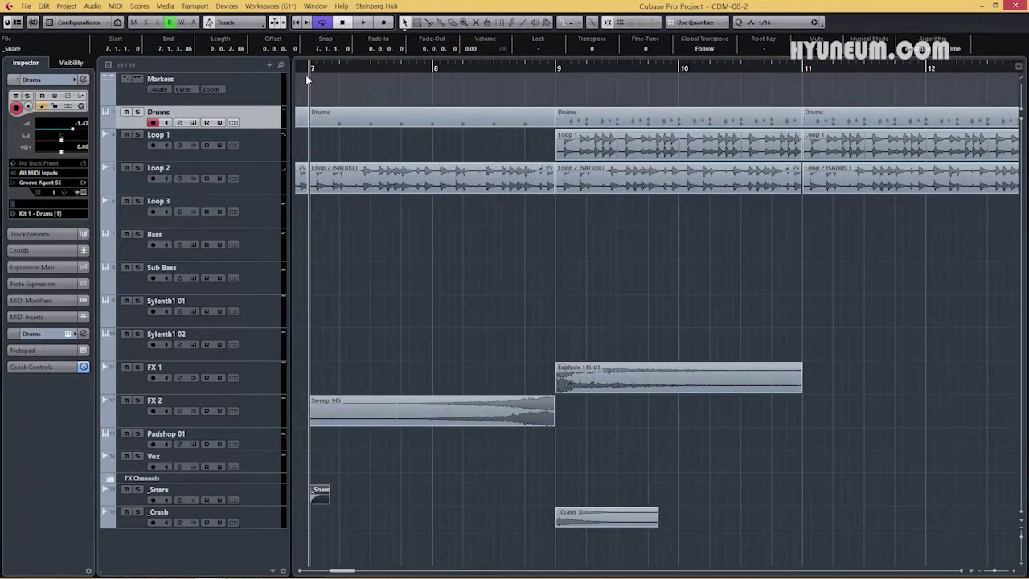
key(h)
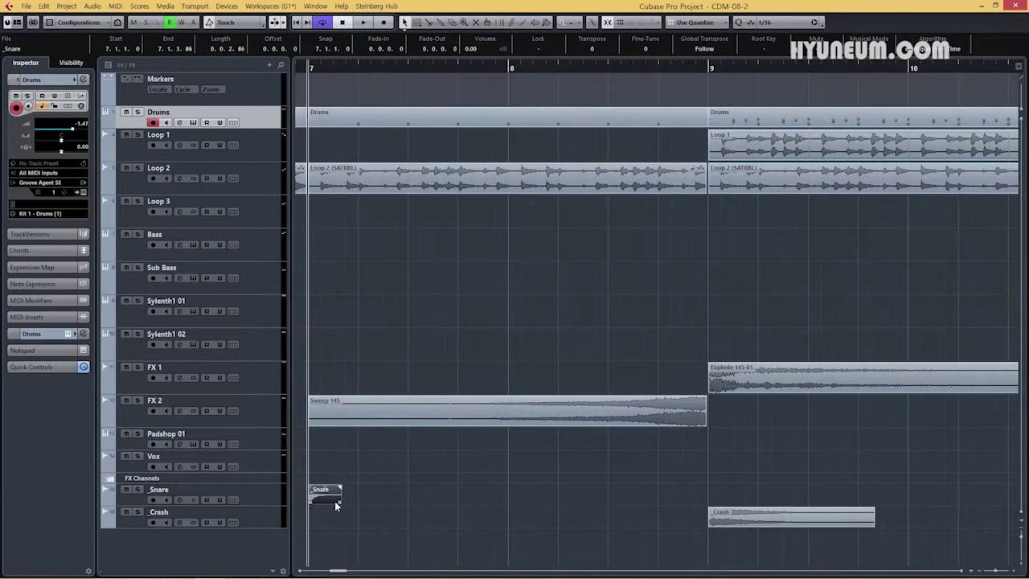
drag(328, 501, 340, 501)
scroll(468, 50, down, 1)
mouse_move(353, 500)
mouse_down()
mouse_move(321, 514)
mouse_move(369, 492)
mouse_up()
drag(313, 497, 413, 497)
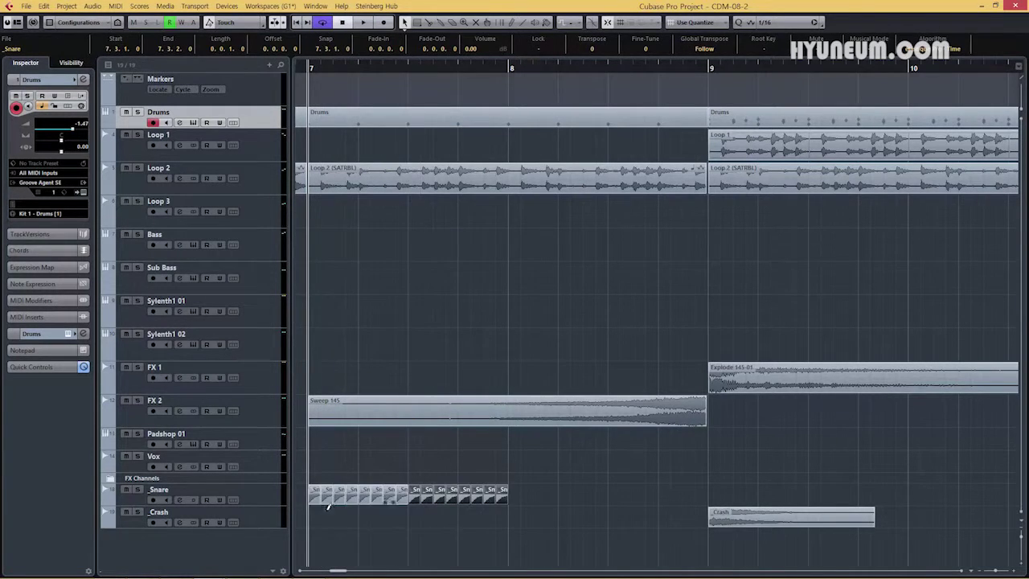
Copy all the bar 7 snare hits into bar 8 and play back the two-bar roll.
click(308, 520)
drag(308, 521, 523, 495)
drag(317, 498, 514, 507)
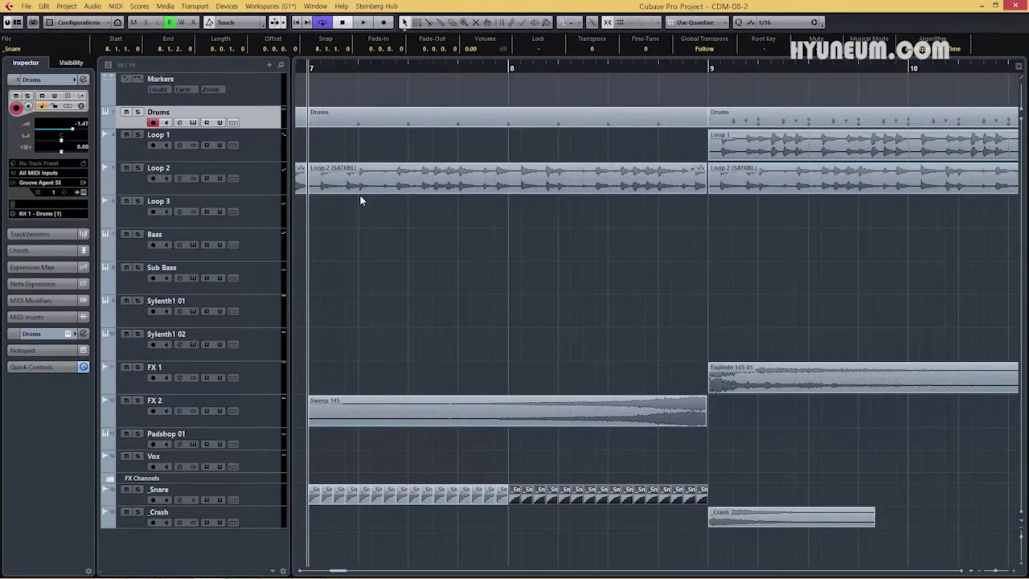
key(space)
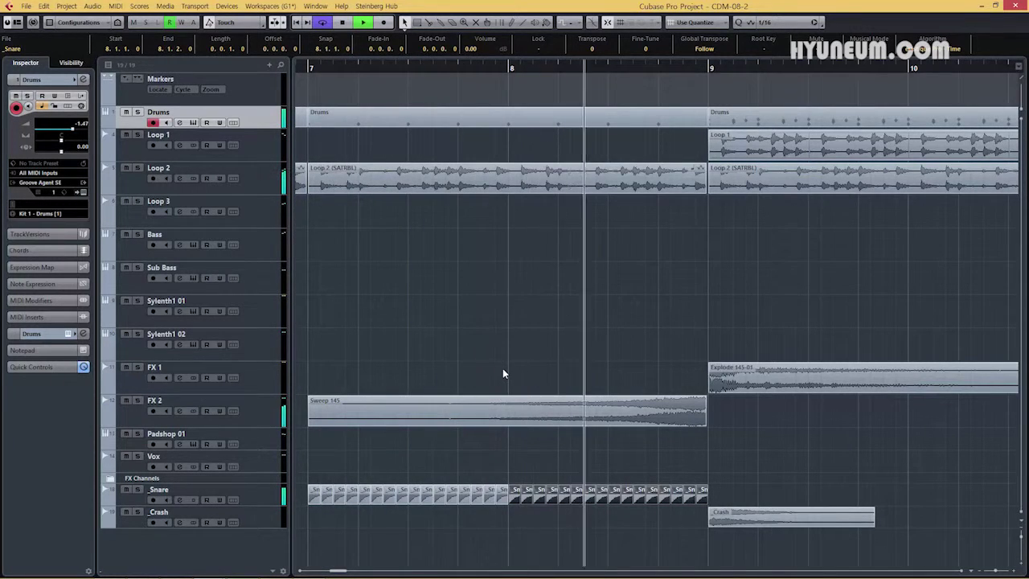
Draw a rising volume automation ramp on the _Snare track from bar 7 to 0.65 at bar 9, with automation read enabled, and play it back.
click(106, 500)
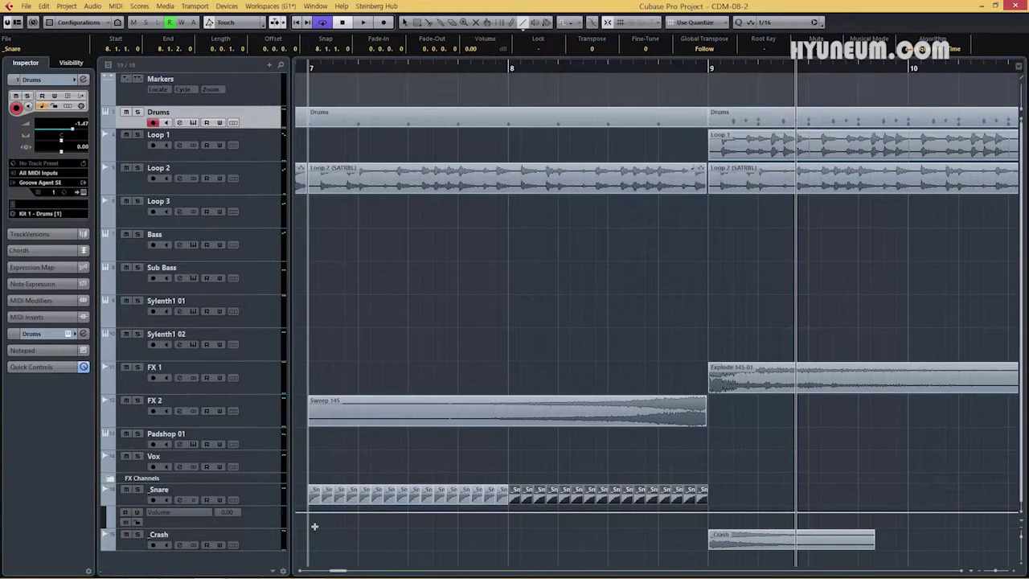
key(r)
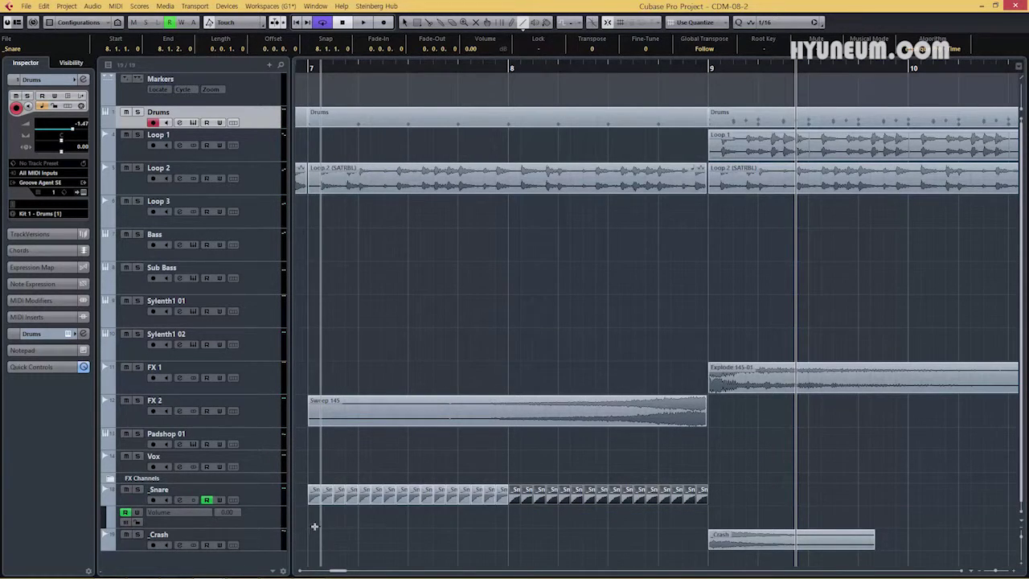
drag(315, 525, 707, 507)
click(307, 68)
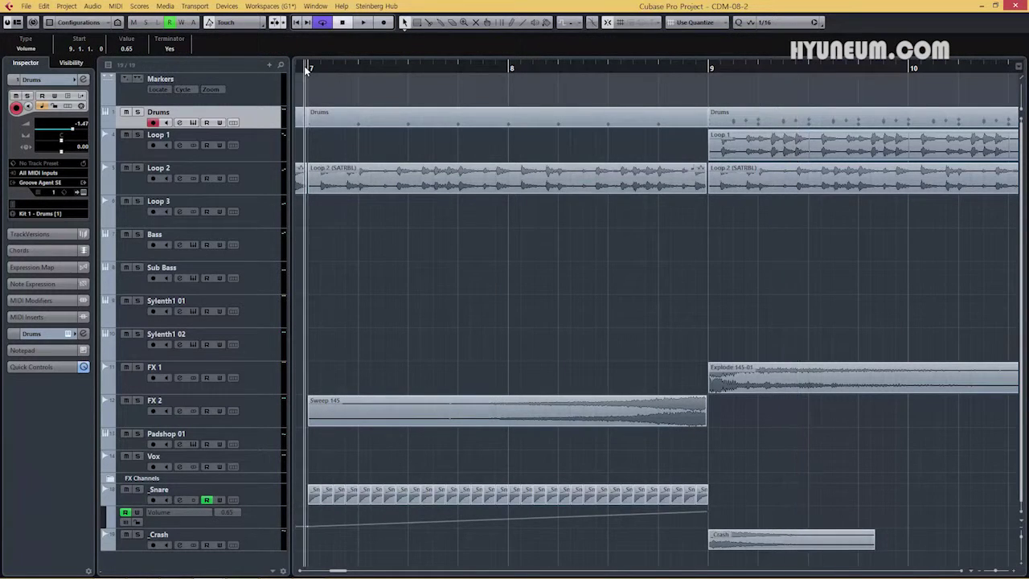
key(space)
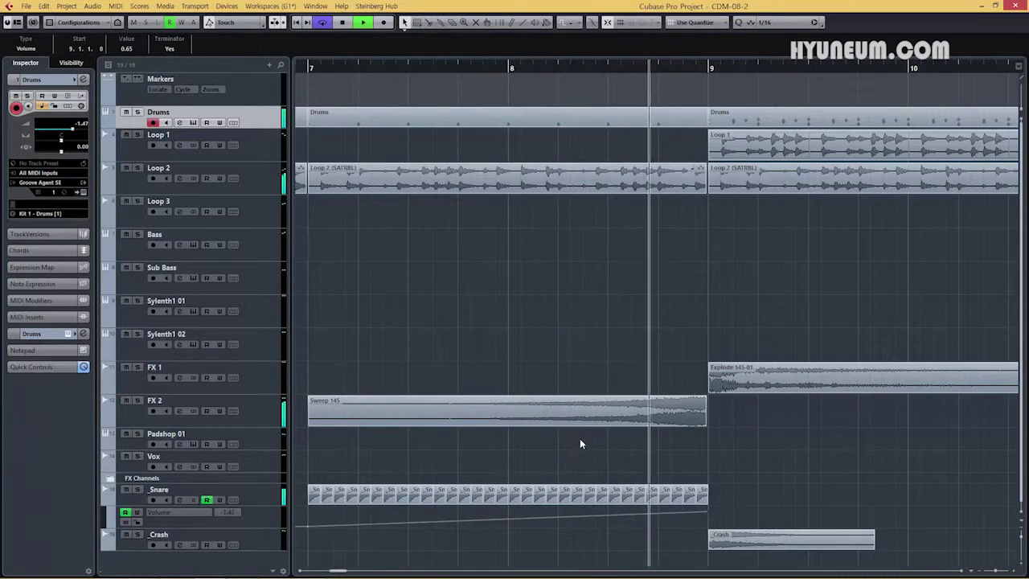
key(space)
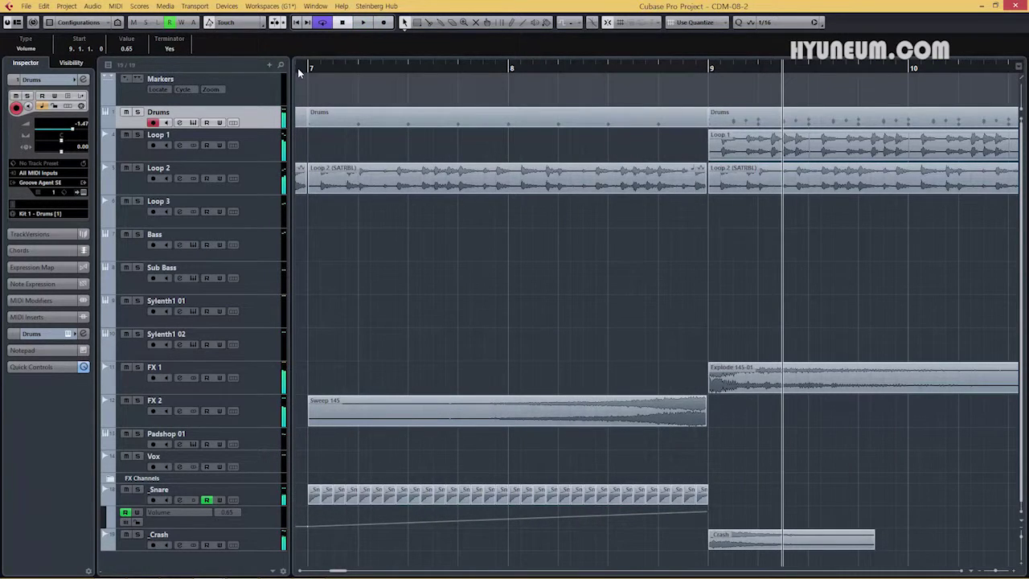
Copy the snare roll, its volume ramp and the crash so they start at bar 15, and add another crash copy at bar 13.
key(g)
key(g)
key(g)
key(g)
key(g)
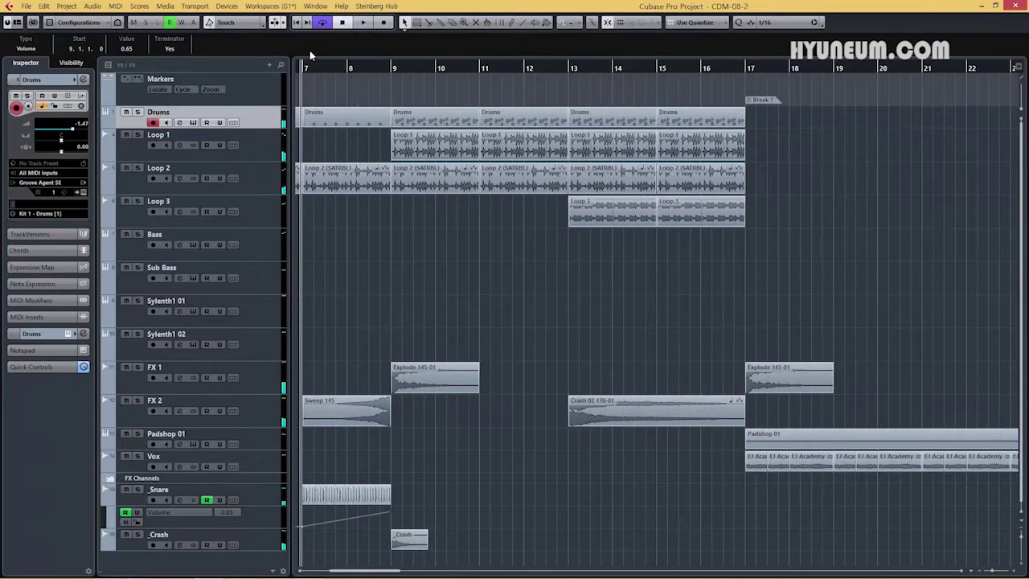
key(g)
key(g)
click(298, 69)
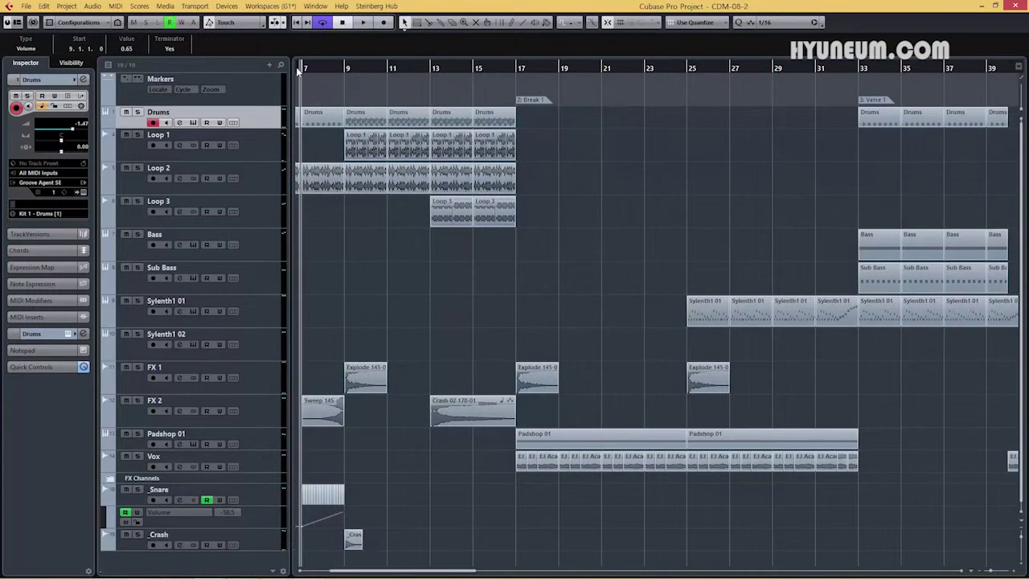
key(g)
key(g)
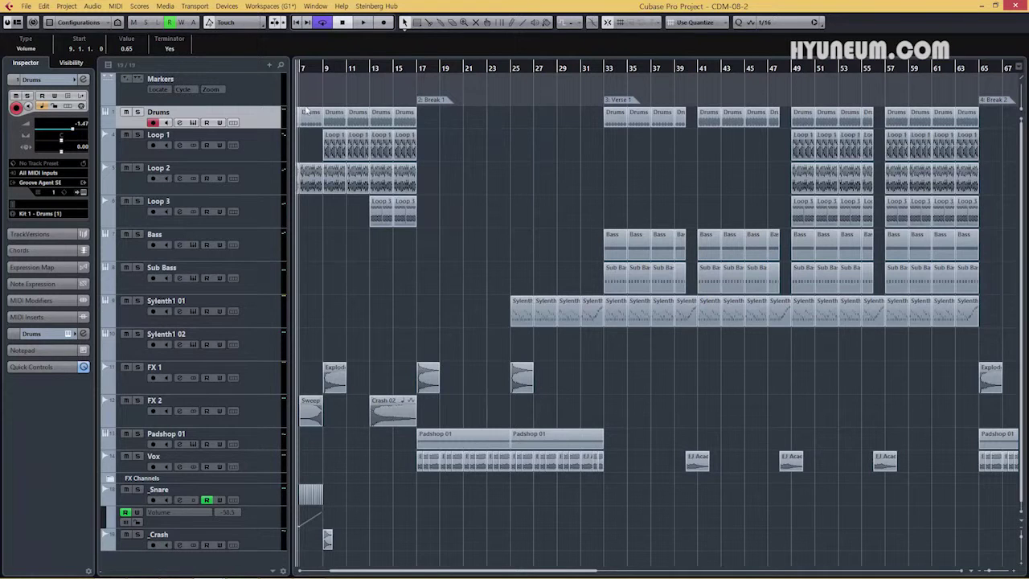
drag(364, 541, 302, 492)
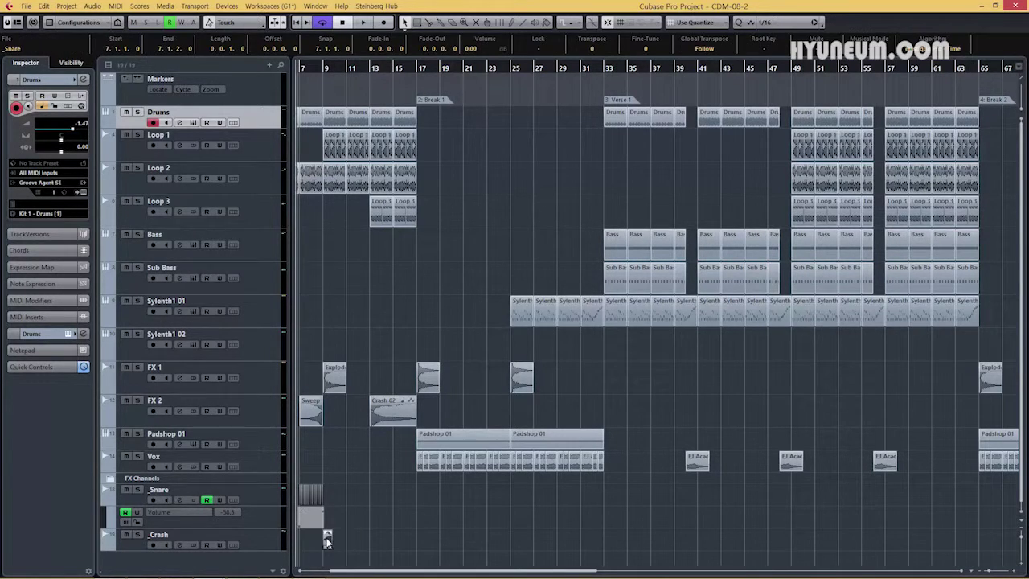
drag(327, 540, 417, 537)
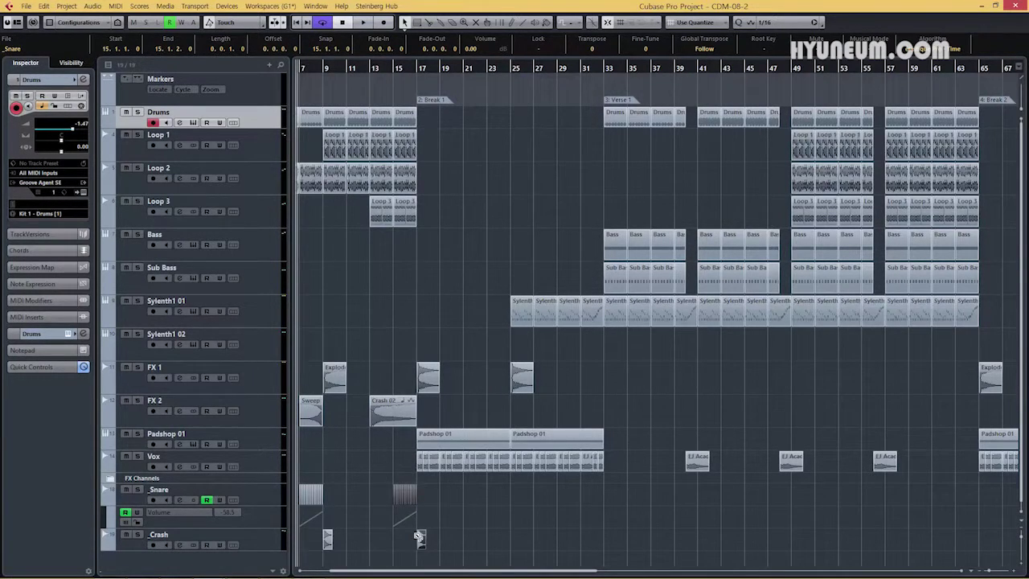
drag(327, 543, 376, 543)
click(449, 545)
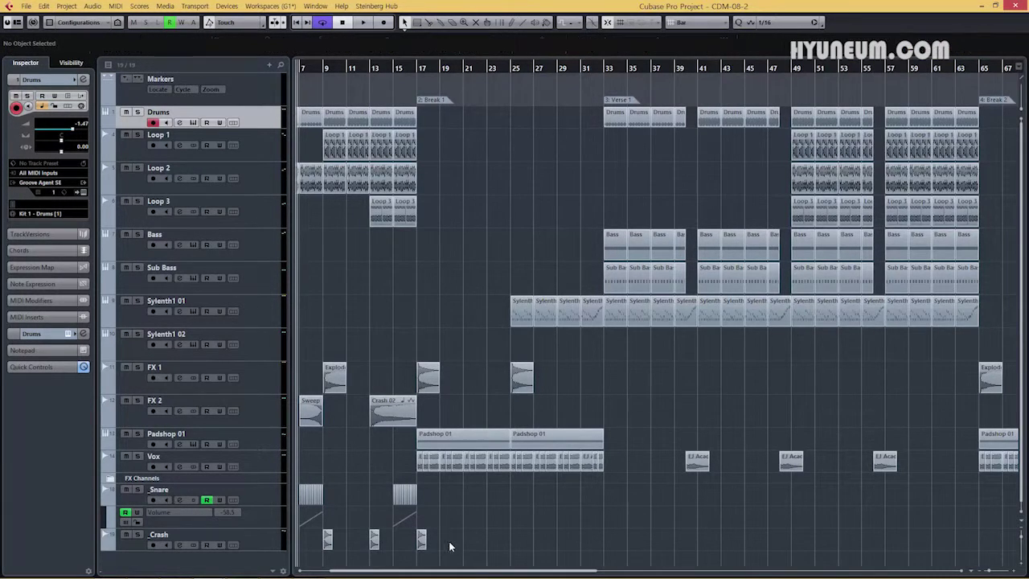
Copy the snare roll with its volume ramp to bar 31 and the crash to bar 33, and duplicate the roll and ramp at bar 29.
drag(395, 499, 395, 500)
drag(449, 545, 598, 544)
drag(582, 66, 583, 105)
drag(533, 490, 777, 489)
drag(529, 500, 382, 506)
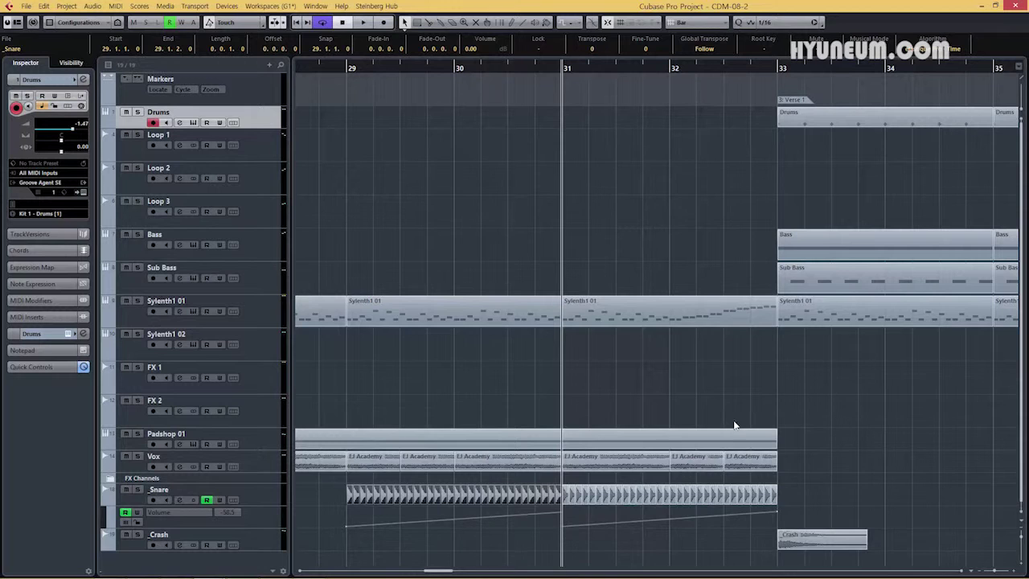
Set the quantize value to 1/32 and the grid type to Use Quantize for editing the snare hits in the second half of bar 32.
drag(728, 69, 719, 100)
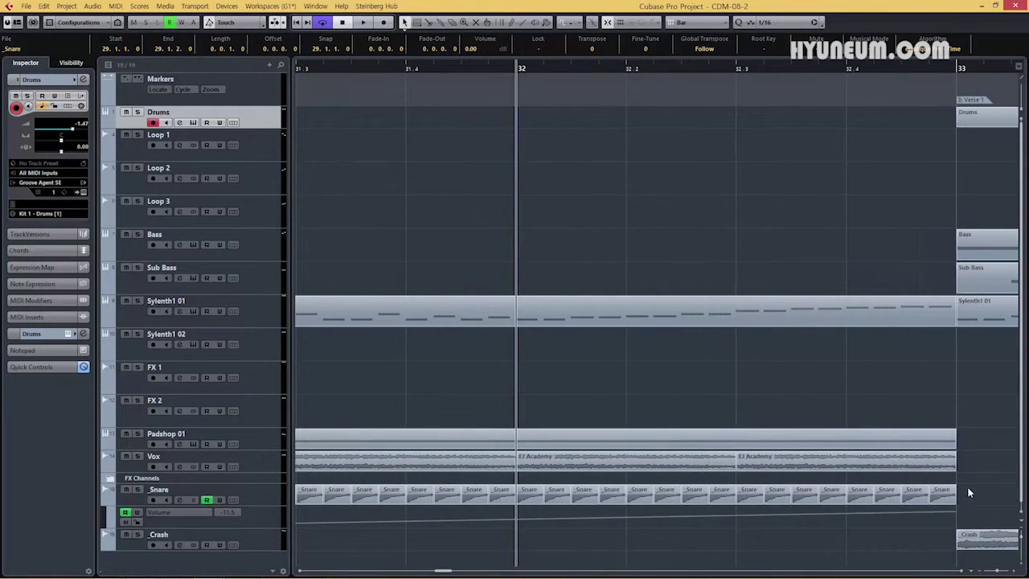
drag(969, 493, 751, 506)
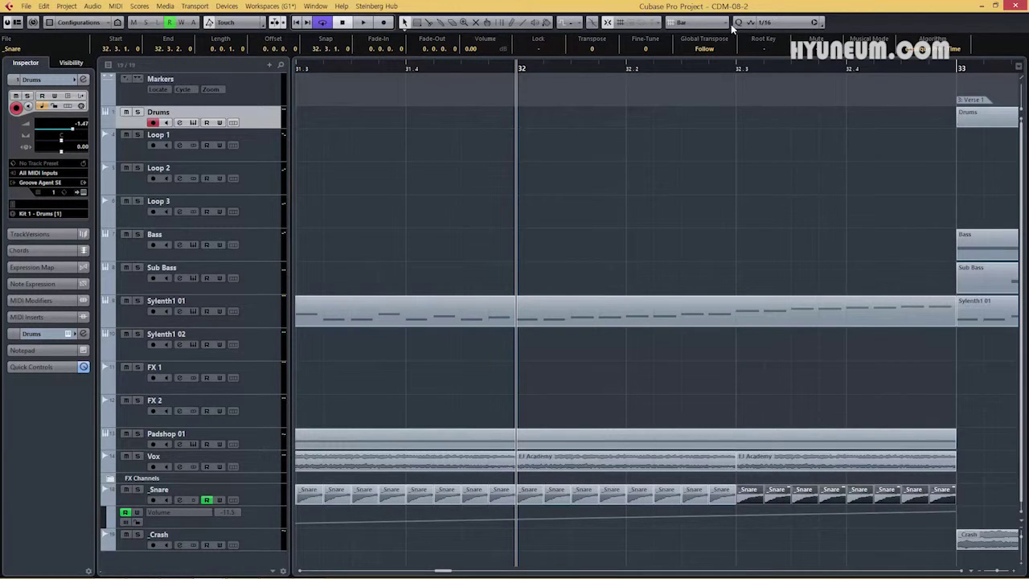
click(797, 24)
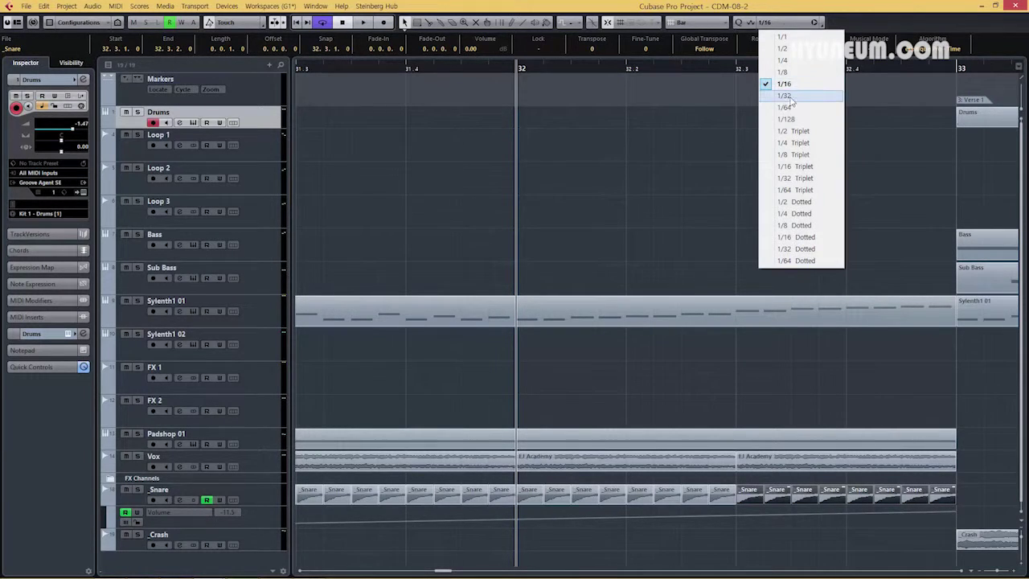
click(780, 97)
click(725, 20)
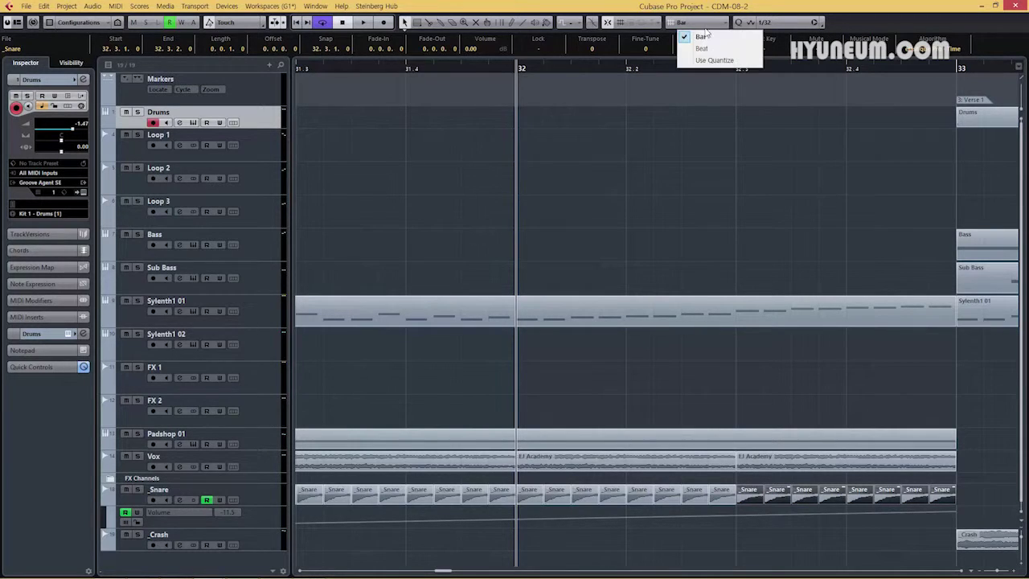
click(713, 60)
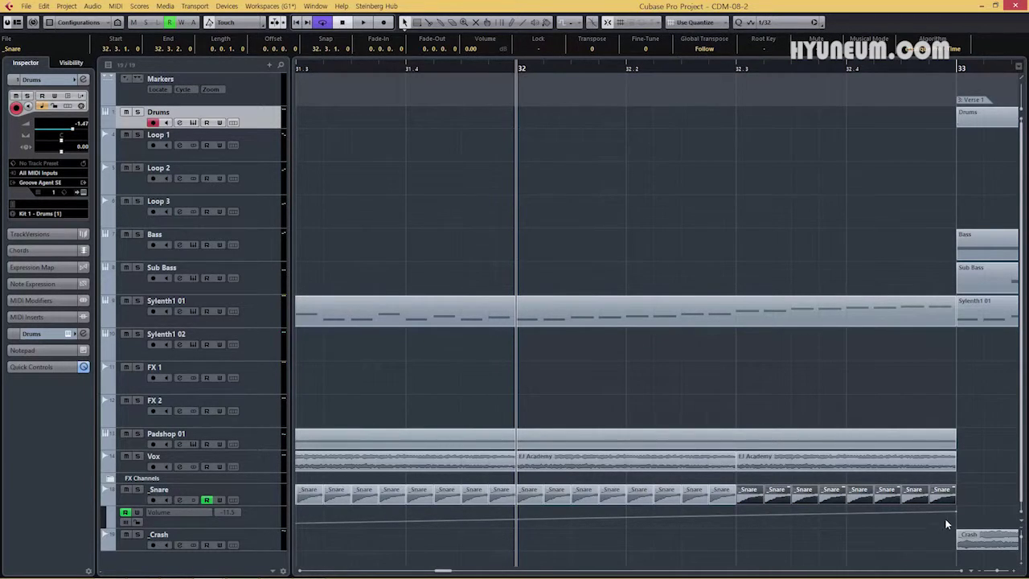
Replace the _Snare hits from 32.3 up to bar 33 with shortened hits repeated every 1/32 note.
drag(804, 481, 957, 503)
key(Delete)
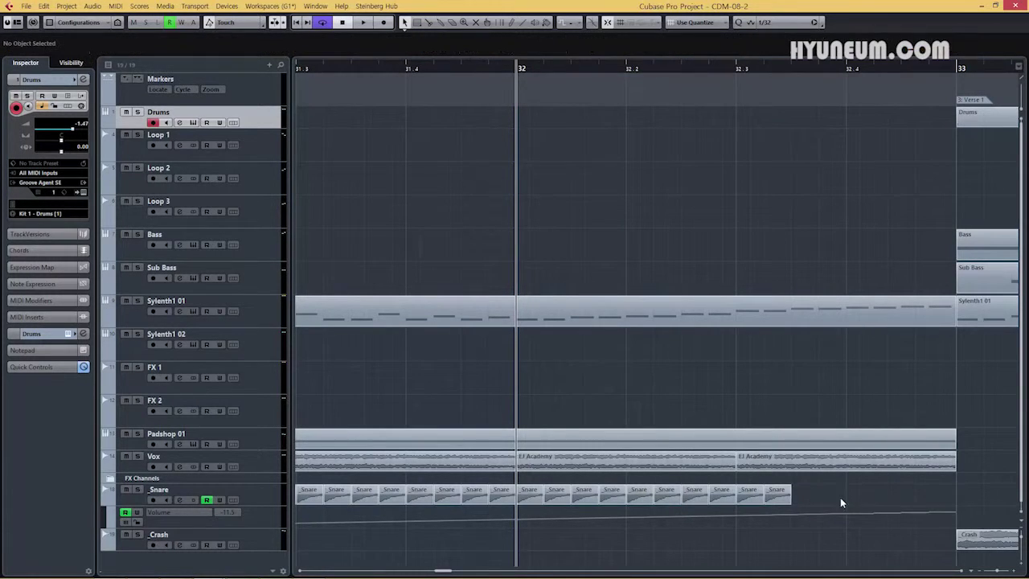
drag(762, 502, 749, 502)
mouse_move(774, 500)
mouse_down()
mouse_move(760, 500)
mouse_move(772, 498)
mouse_up()
drag(778, 498, 826, 495)
drag(856, 501, 741, 495)
drag(740, 497, 846, 499)
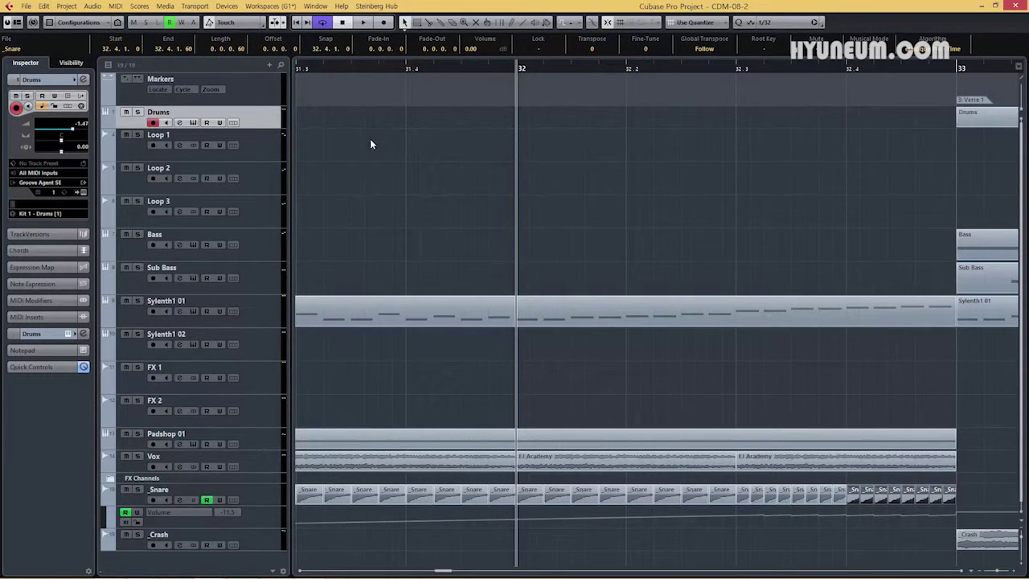
Redraw the _Snare volume automation as one straight ramp rising from bar 29 to -0.81 at bar 33, and play back the build-up.
drag(395, 73, 423, 65)
click(524, 24)
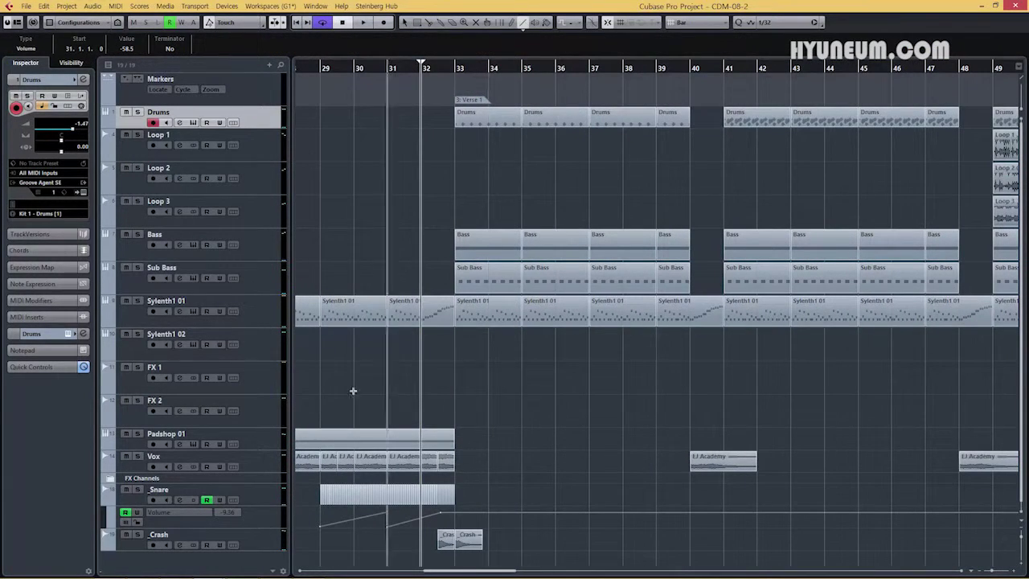
drag(321, 526, 455, 511)
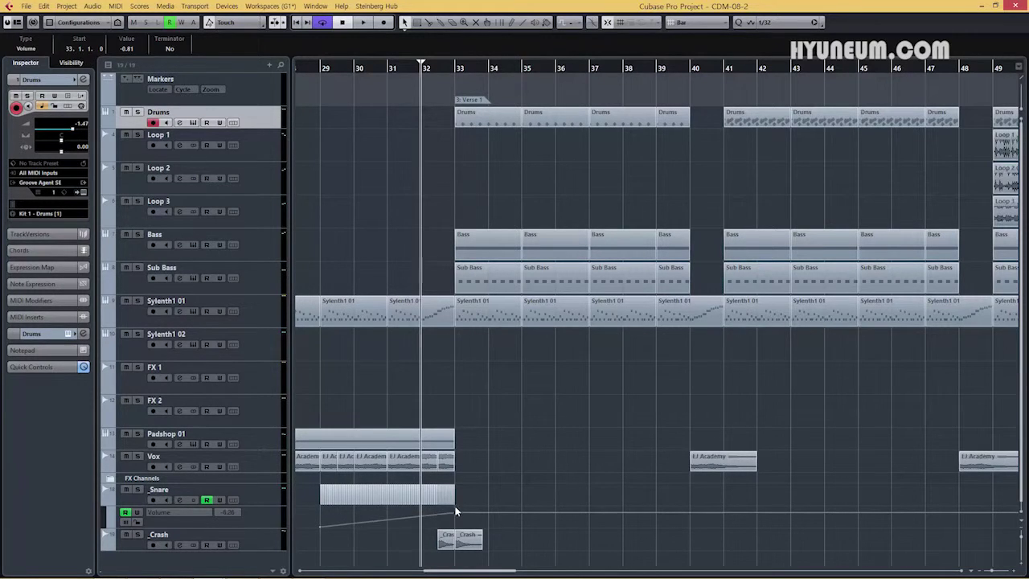
click(314, 66)
key(space)
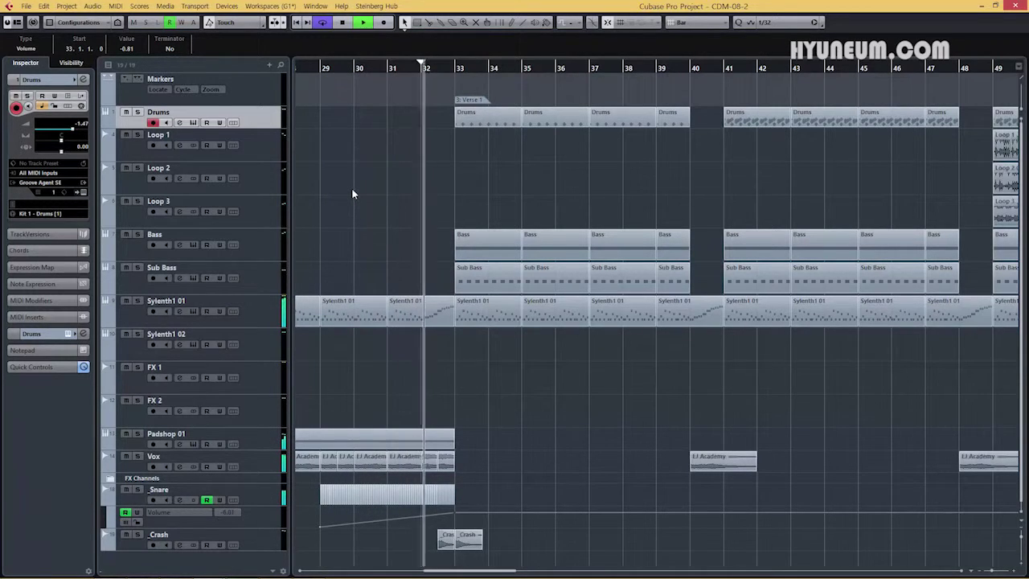
key(space)
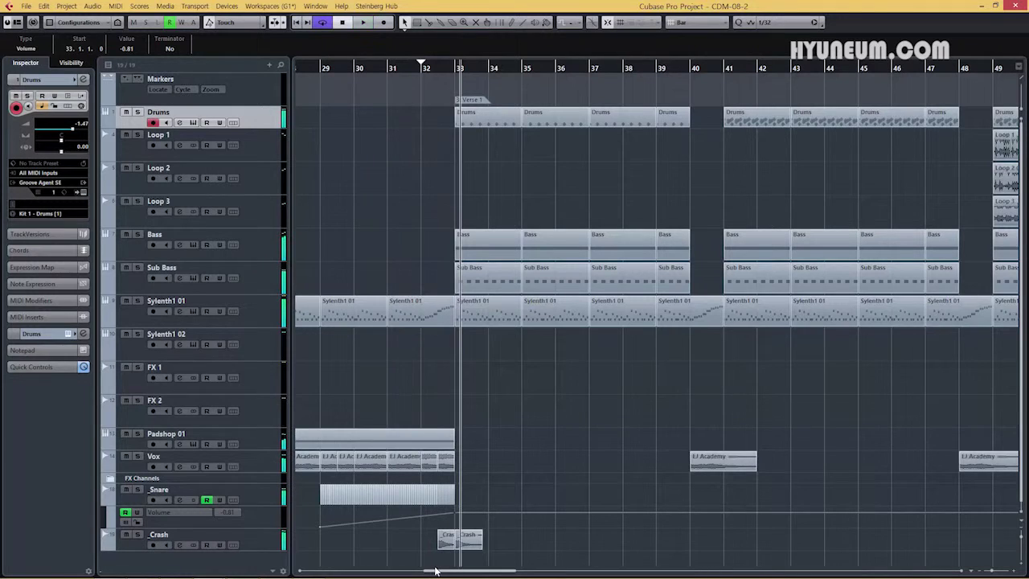
Copy the Sweep 145 event to bar 31 and Crash 02 170-01 to bar 33 on the FX 2 track, and play back from bar 29.
drag(431, 573, 409, 575)
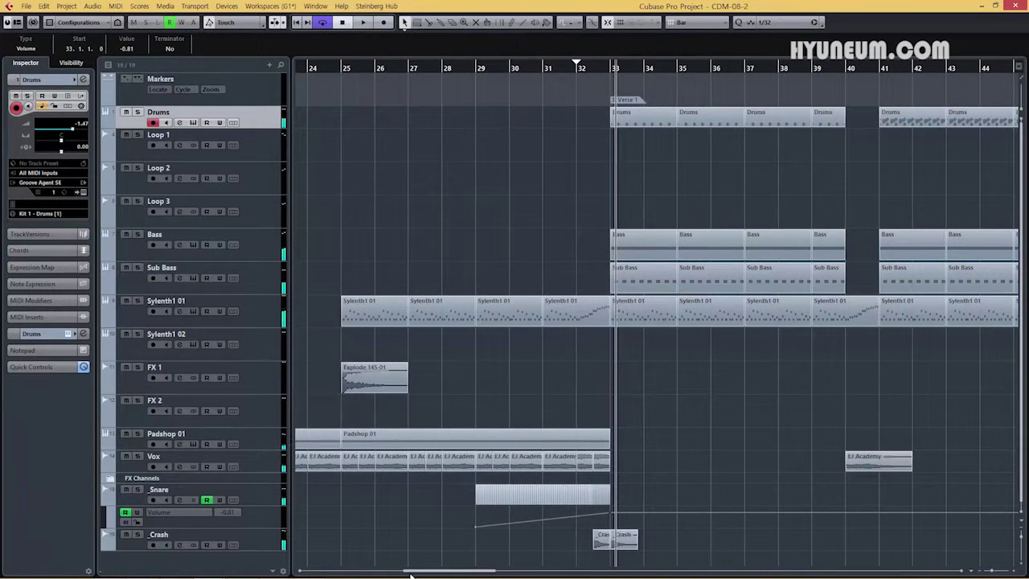
drag(345, 68, 348, 48)
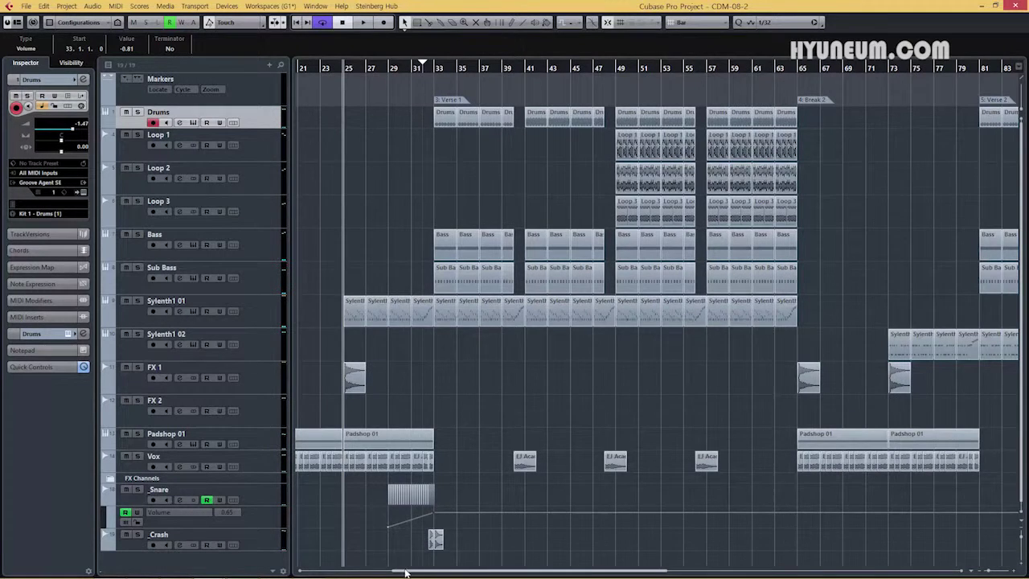
drag(406, 573, 342, 573)
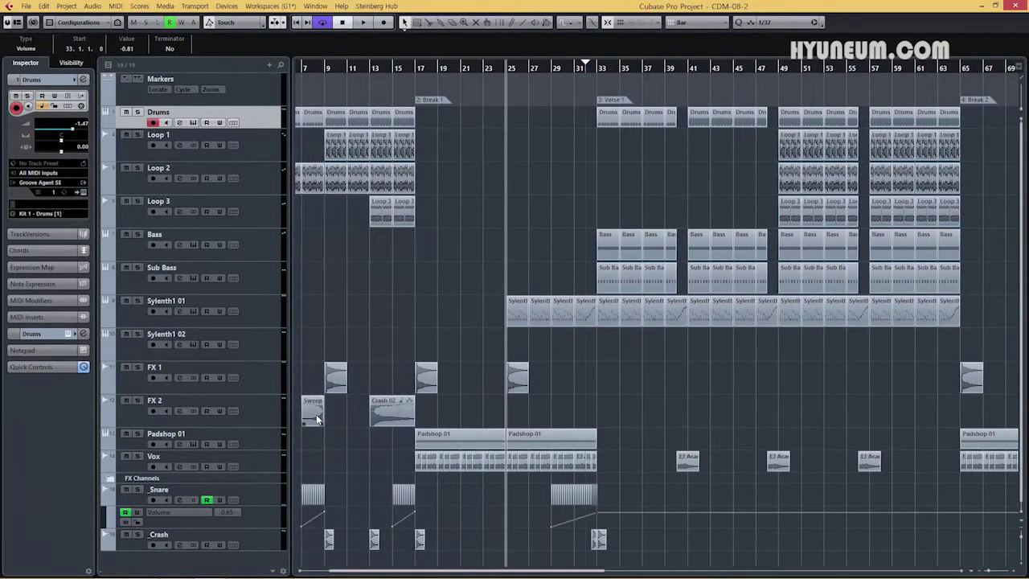
click(317, 418)
drag(318, 415, 585, 424)
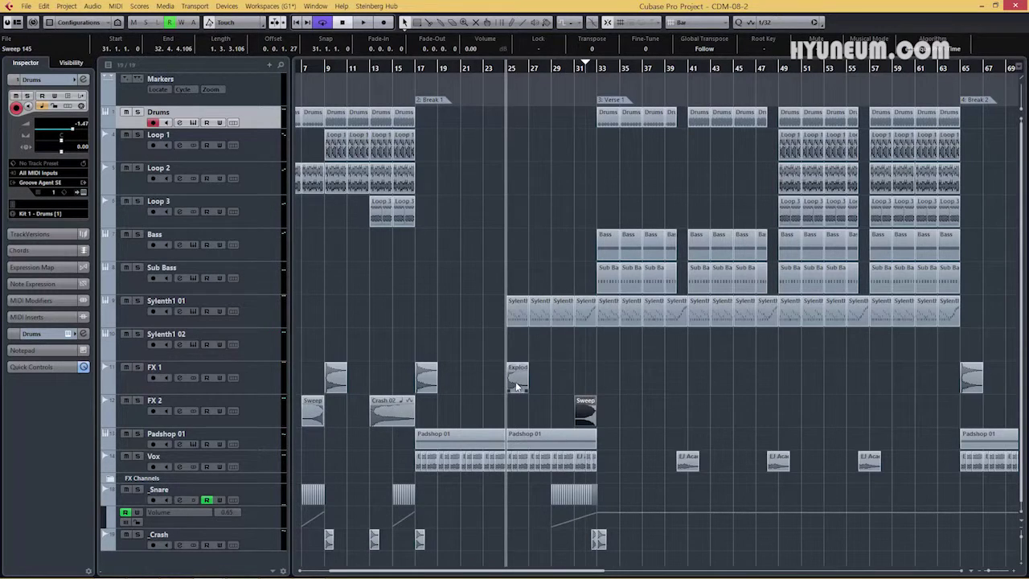
click(516, 382)
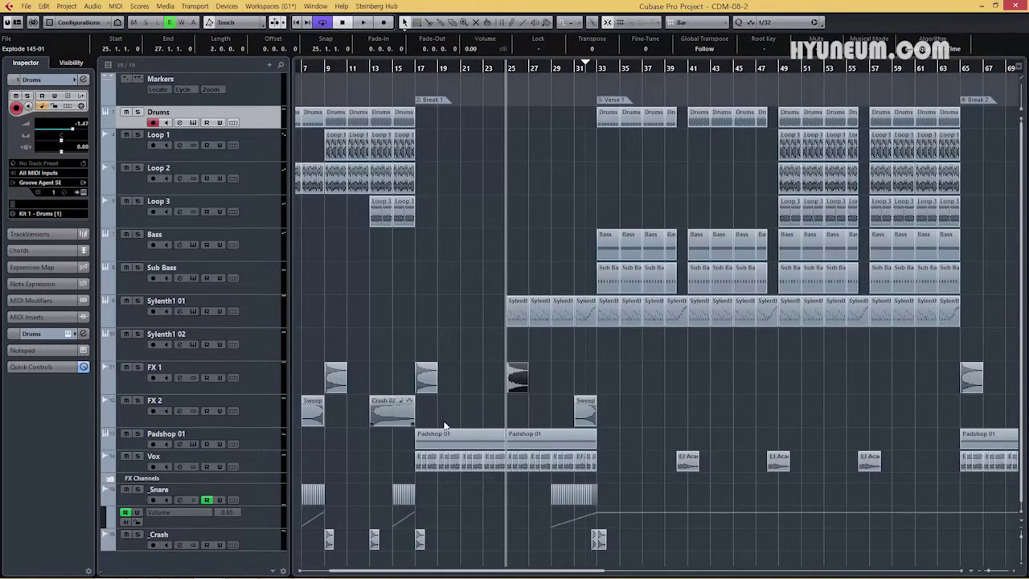
drag(391, 414, 616, 434)
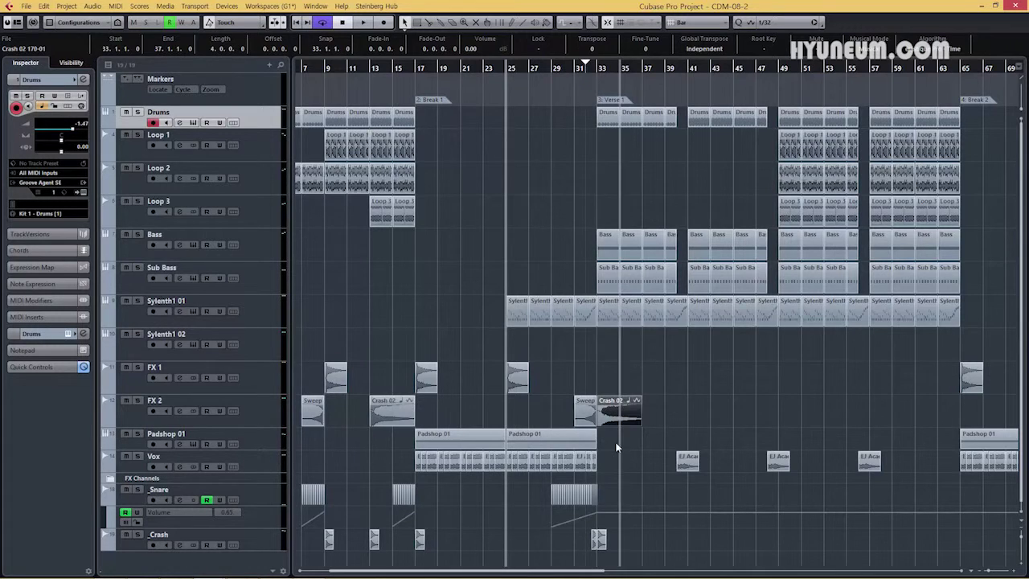
click(554, 69)
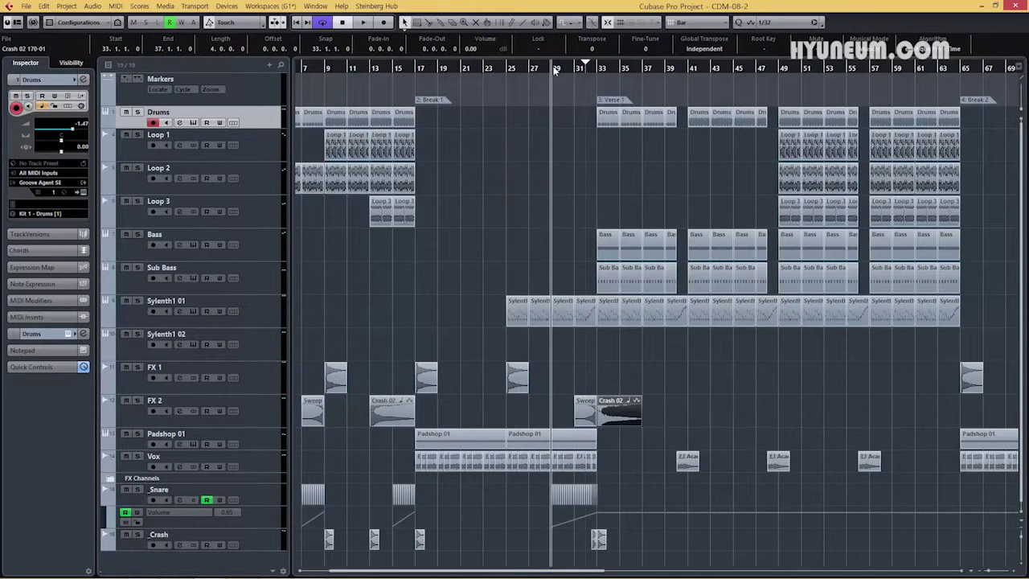
key(space)
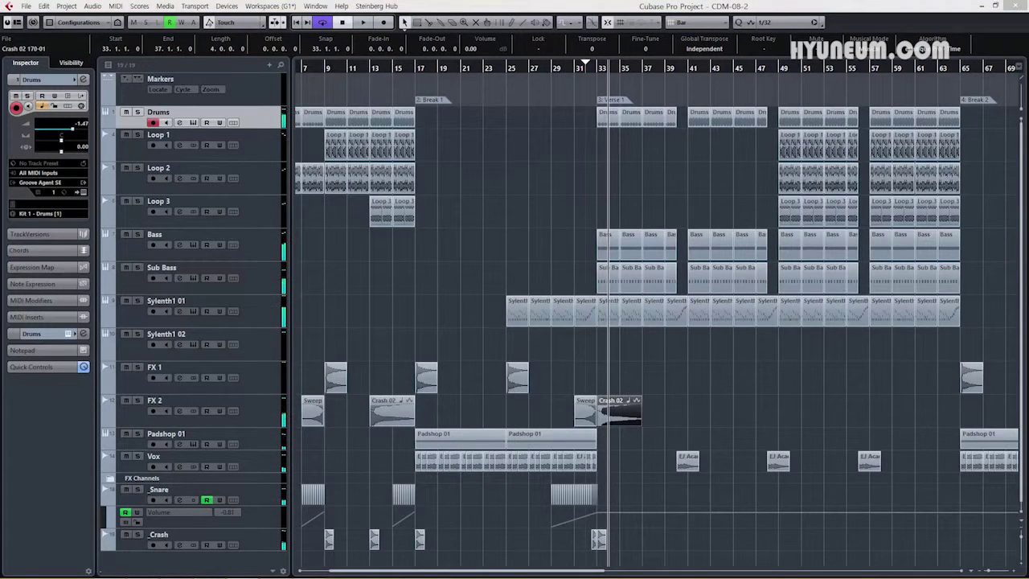
Copy the two-bar snare roll with its volume ramp to bars 47 and 63, and the crash to bars 41, 49, 57 and 65.
drag(442, 542, 391, 489)
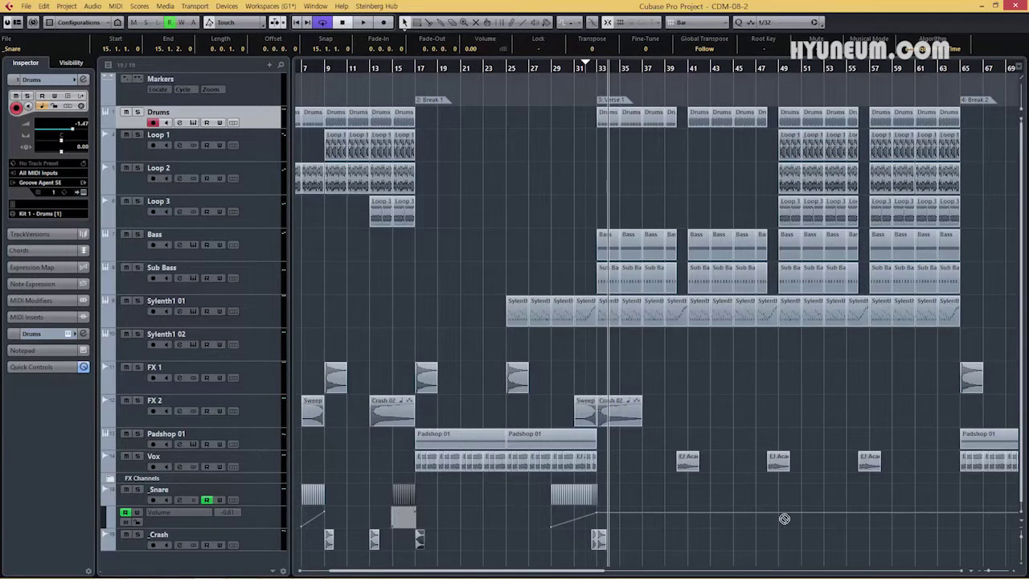
drag(784, 518, 692, 542)
click(782, 545)
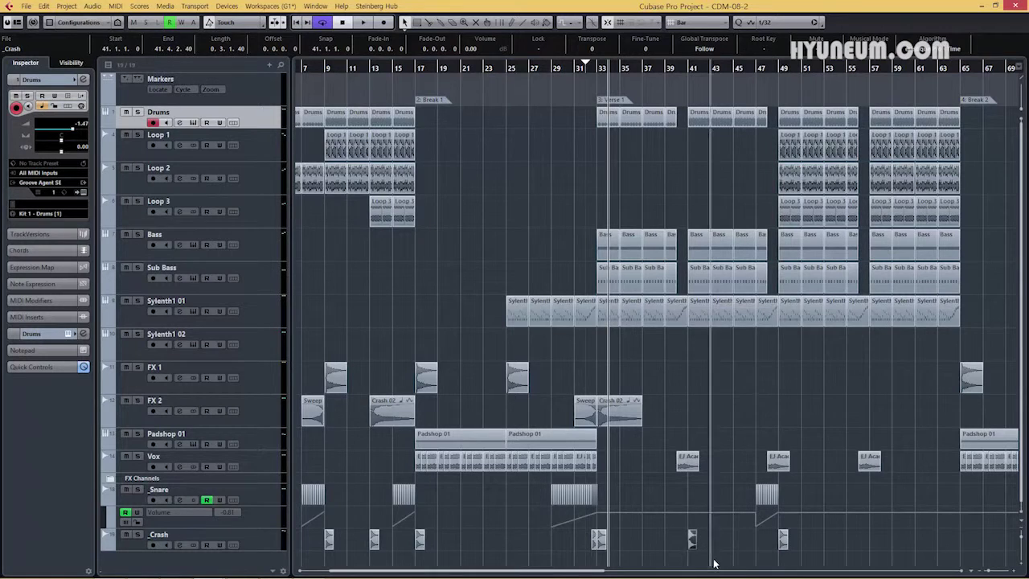
click(476, 69)
key(g)
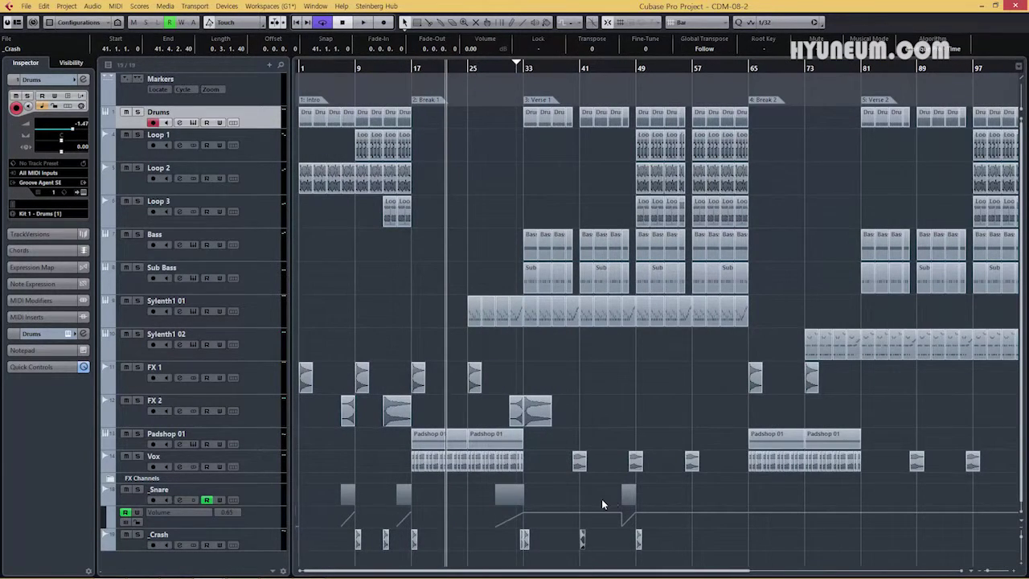
drag(601, 498, 756, 545)
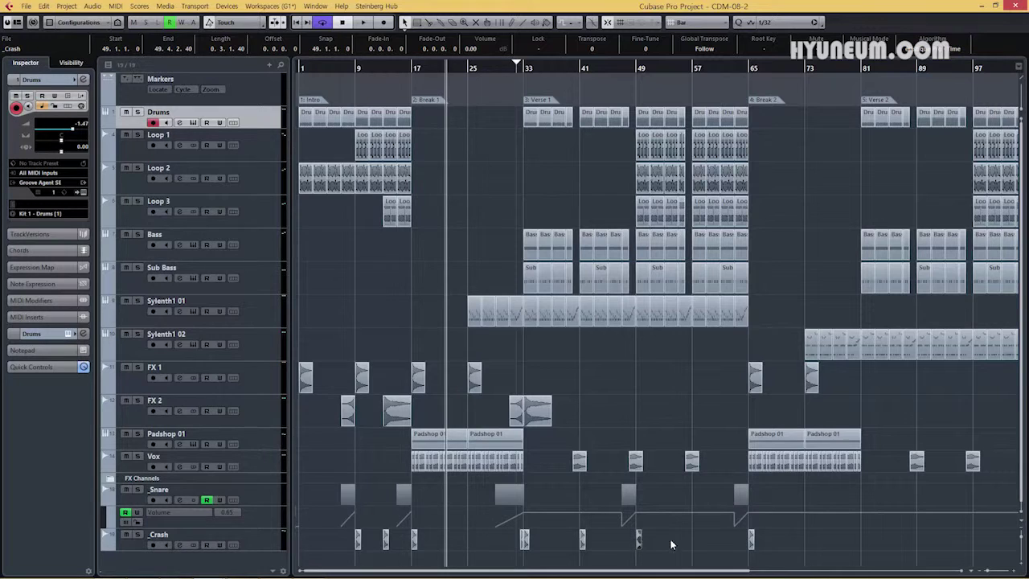
drag(640, 541, 699, 546)
Copy the FX 2 sweep and crash pair to bars 47 and 63, and delete the FX 2 crash at bar 65.
drag(511, 414, 758, 419)
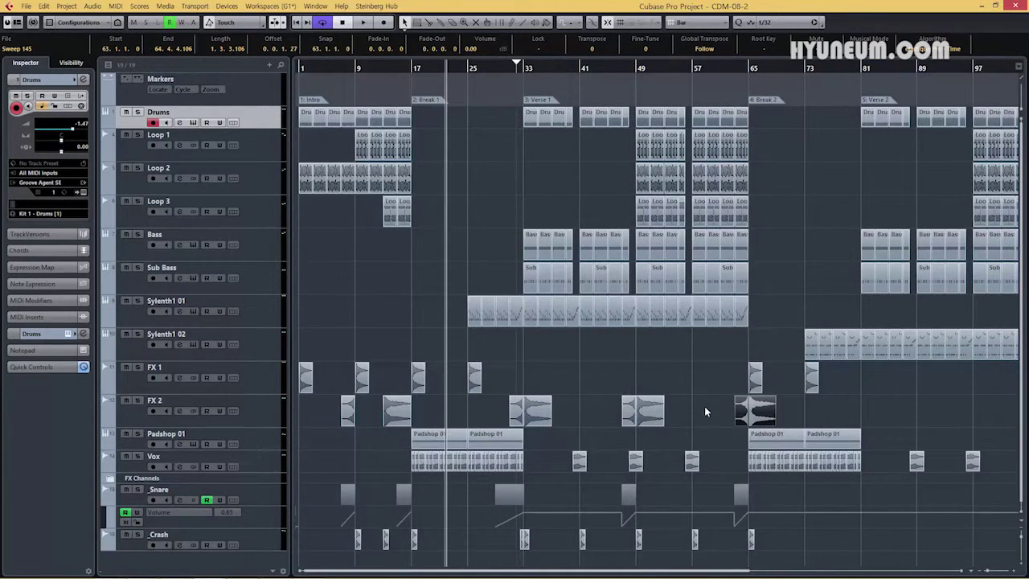
click(704, 411)
click(765, 412)
key(Delete)
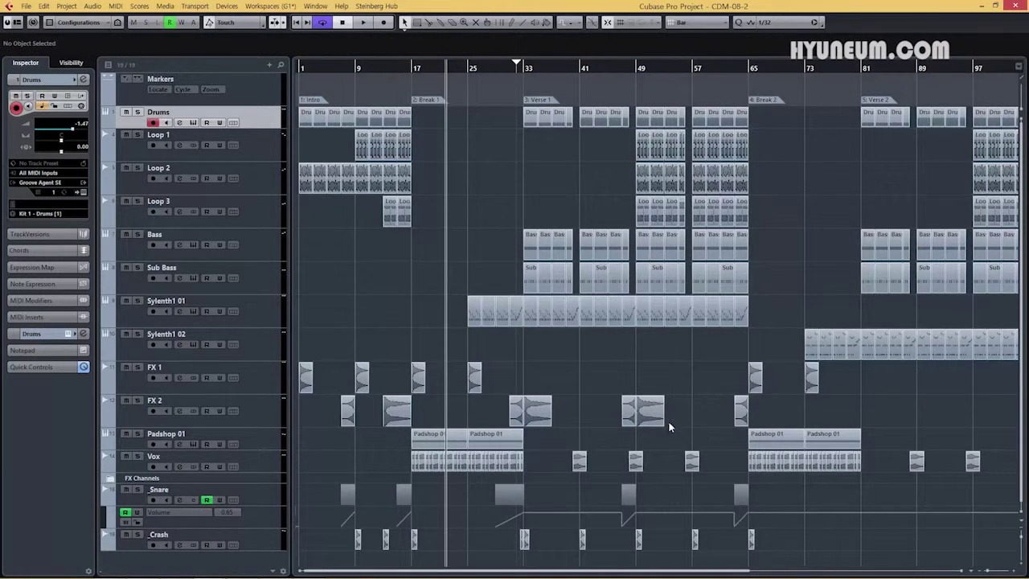
Copy the four-bar snare roll, ramp and crashes to start at bar 77, the single crash to bar 73, and the FX 2 pair to bar 79.
drag(663, 573, 713, 571)
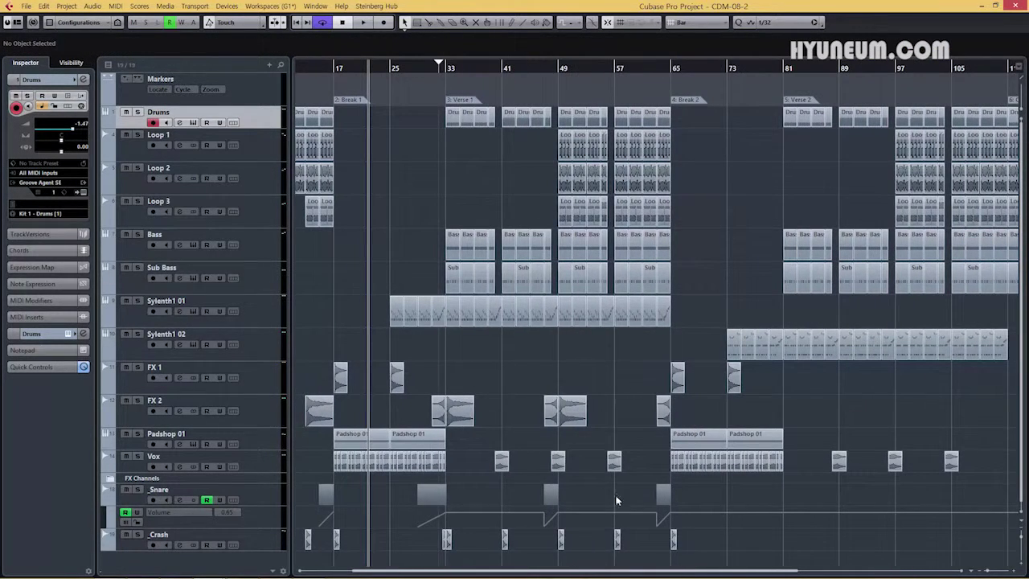
drag(438, 494, 447, 543)
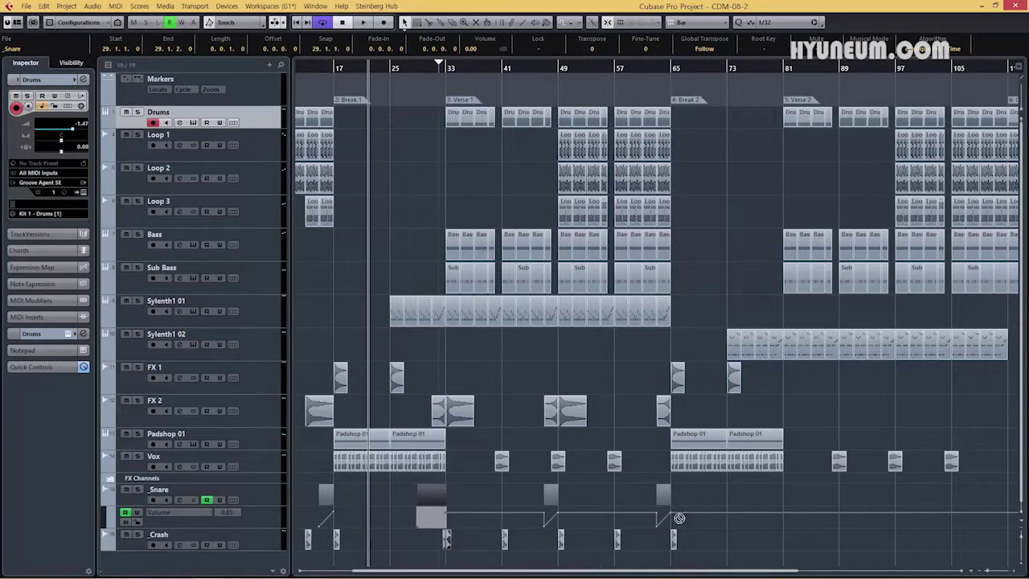
drag(679, 518, 753, 548)
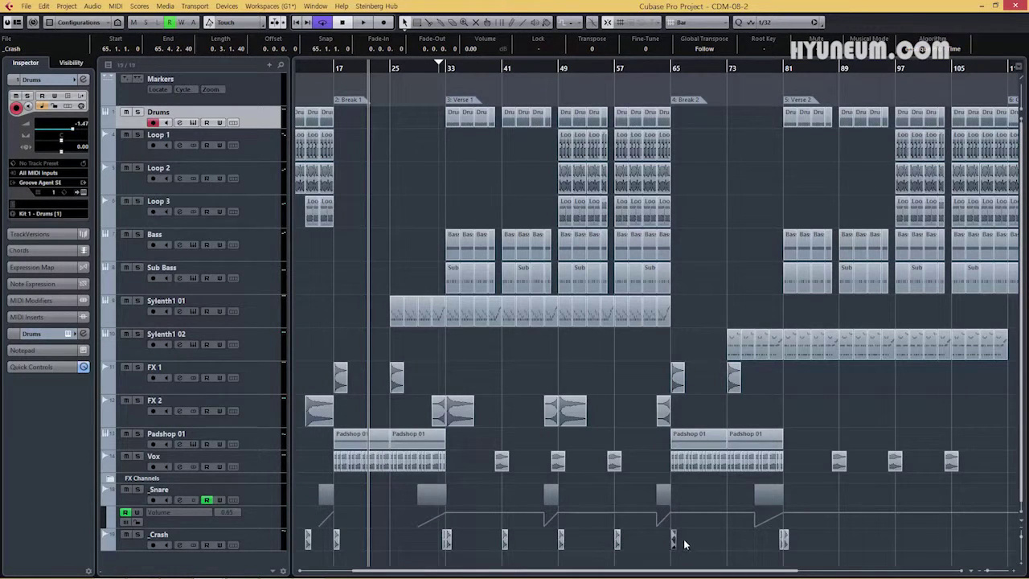
drag(677, 541, 732, 546)
drag(534, 412, 619, 412)
drag(579, 413, 796, 415)
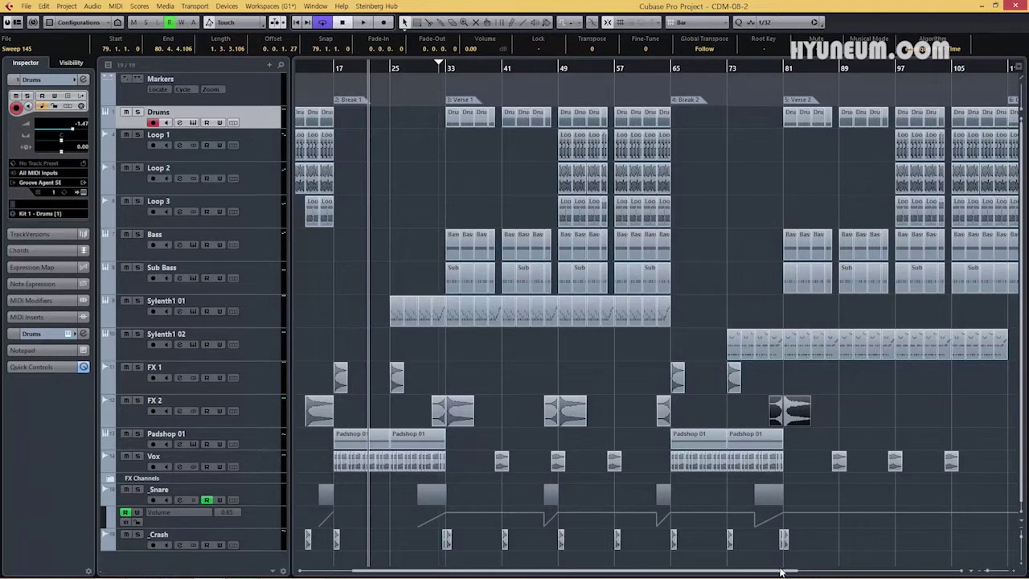
Copy the two-bar snare roll with its ramp to bar 95, crashes to bars 89 and 97, and the FX 2 sweep and crash pair to bar 95.
drag(779, 571, 888, 570)
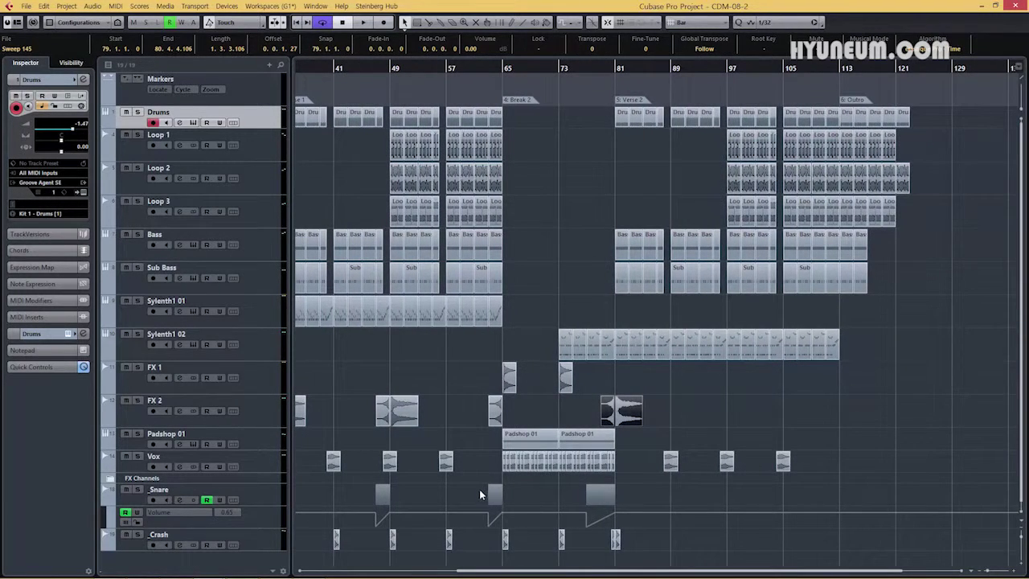
drag(478, 487, 515, 540)
drag(505, 536, 730, 541)
drag(562, 550, 677, 549)
drag(588, 409, 708, 422)
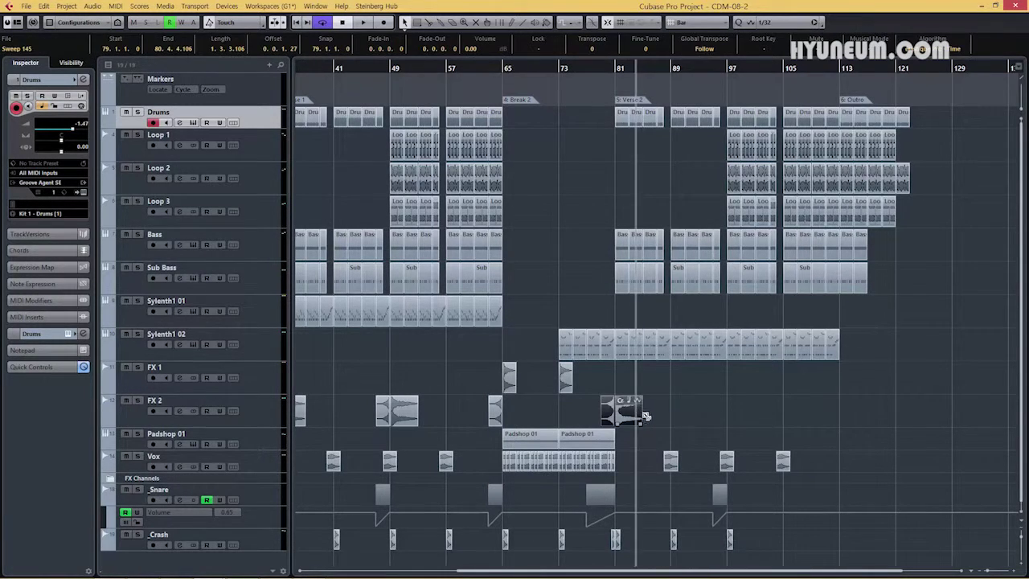
drag(637, 415, 748, 420)
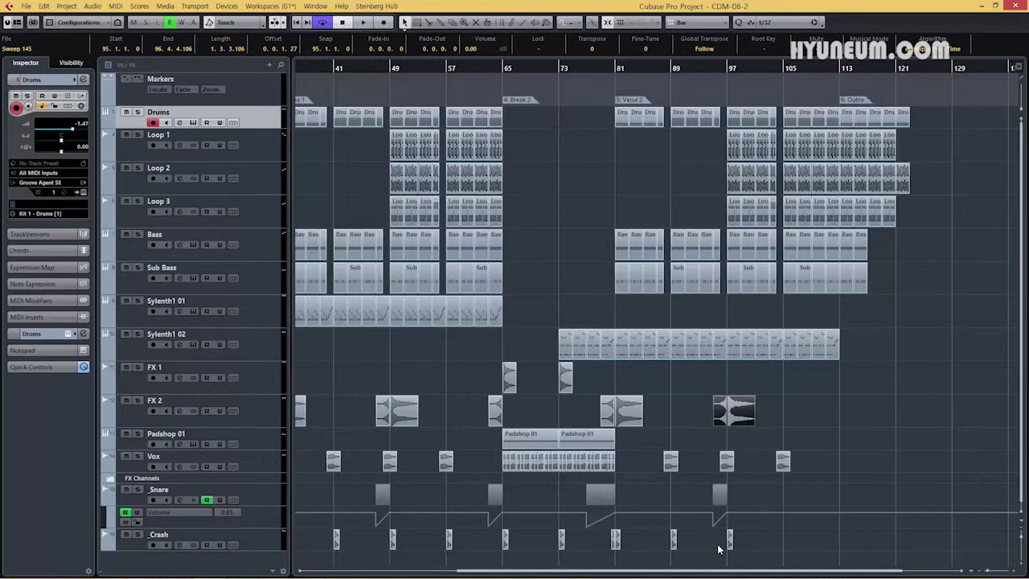
Copy the snare roll with ramp to bars 111 and 115, crashes to bars 113 and 117, and the FX 2 pair to bar 111, and play the transition.
drag(719, 492, 765, 505)
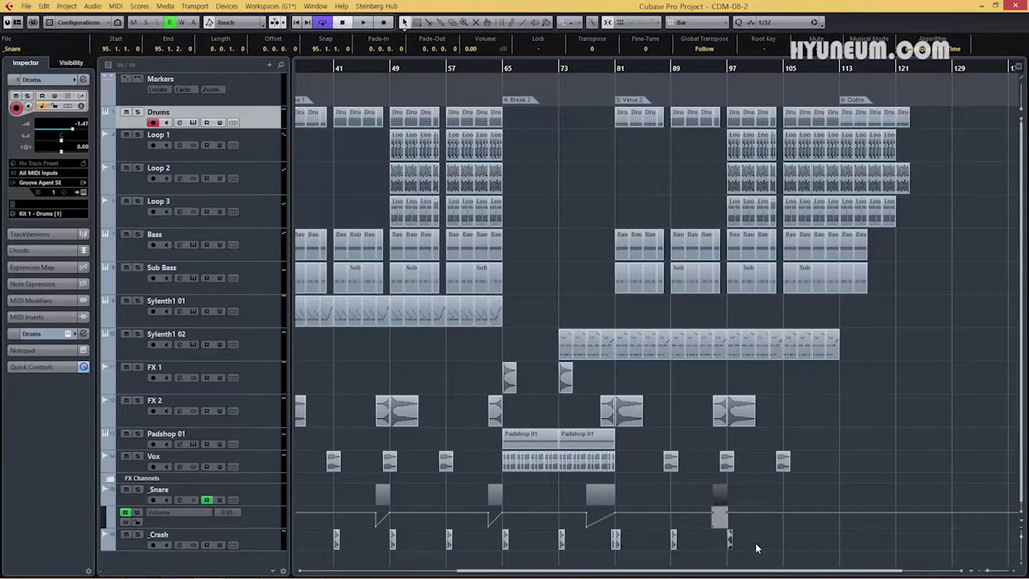
drag(728, 539, 841, 543)
drag(727, 412, 862, 428)
drag(836, 518, 874, 548)
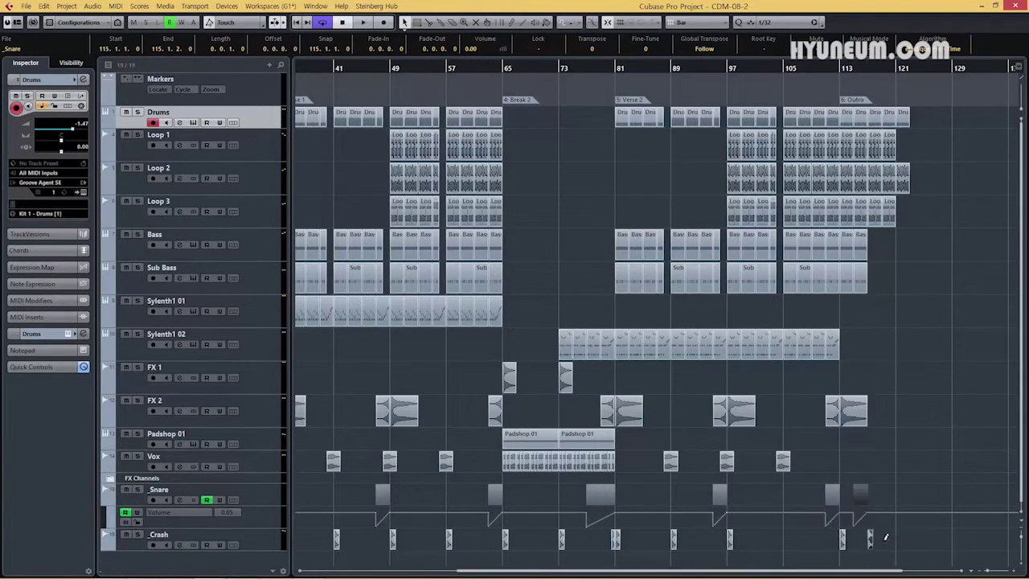
click(900, 535)
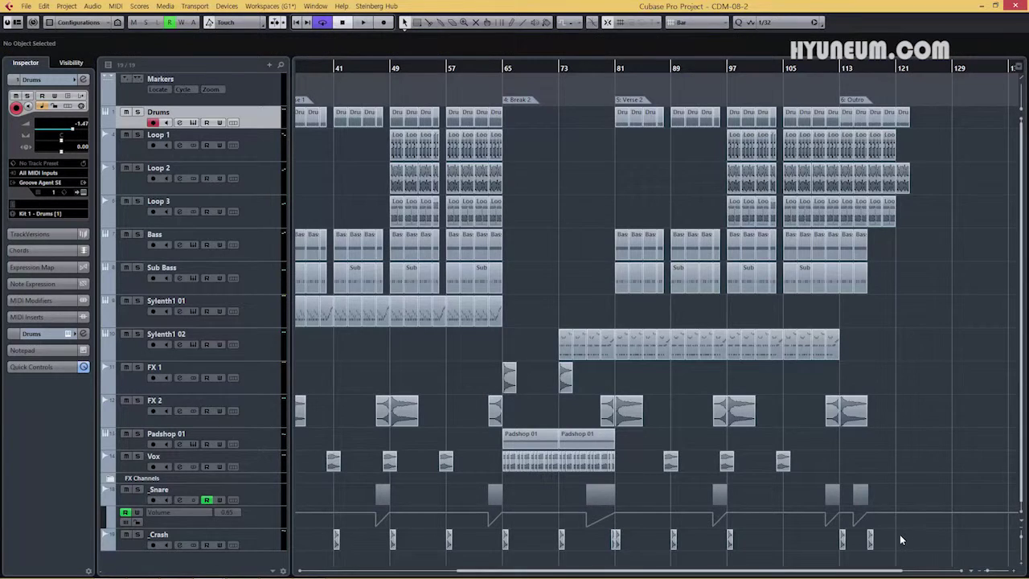
click(820, 74)
key(space)
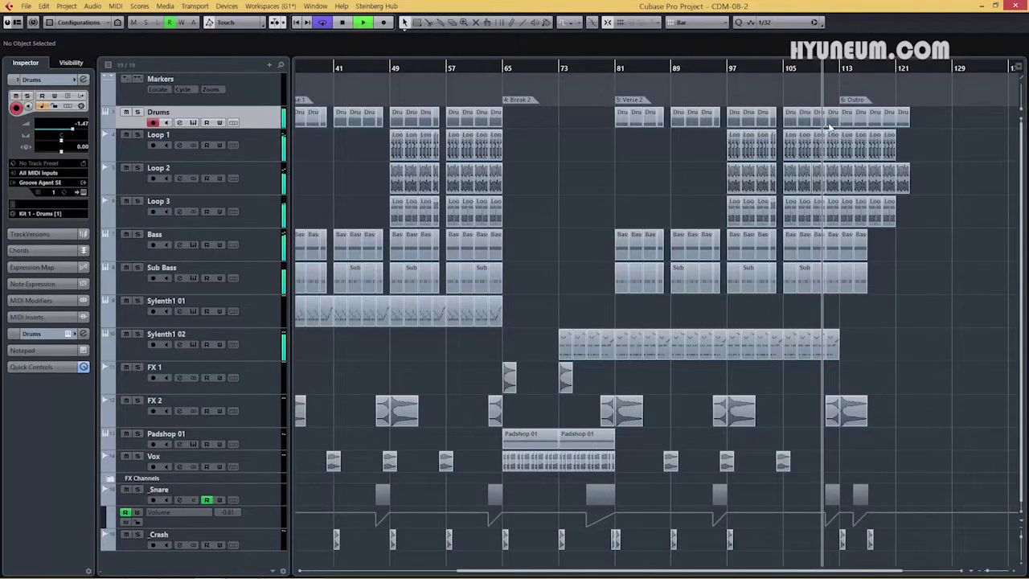